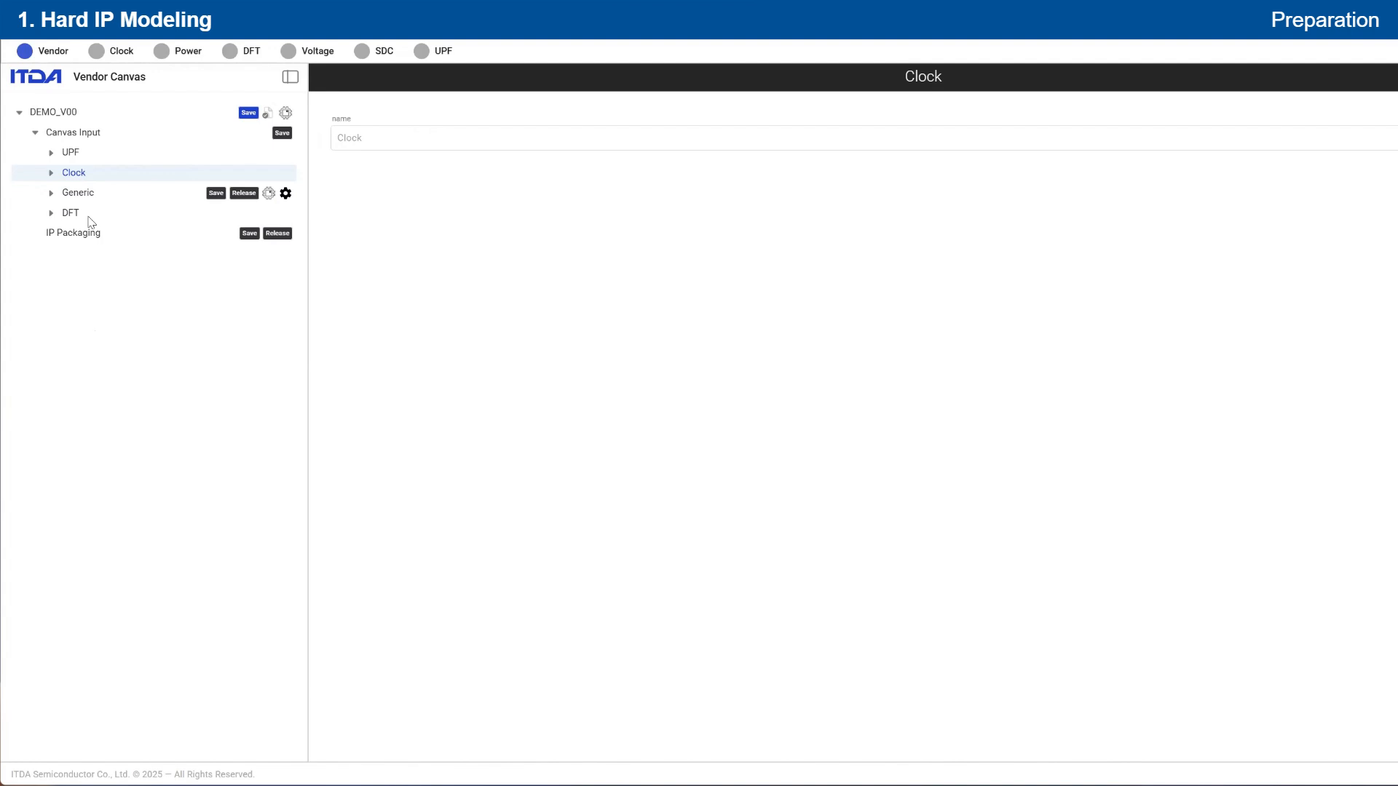
- Open the PLL1000 spec in the Clock section's PLL Type group and examine its formula and register table
click(53, 173)
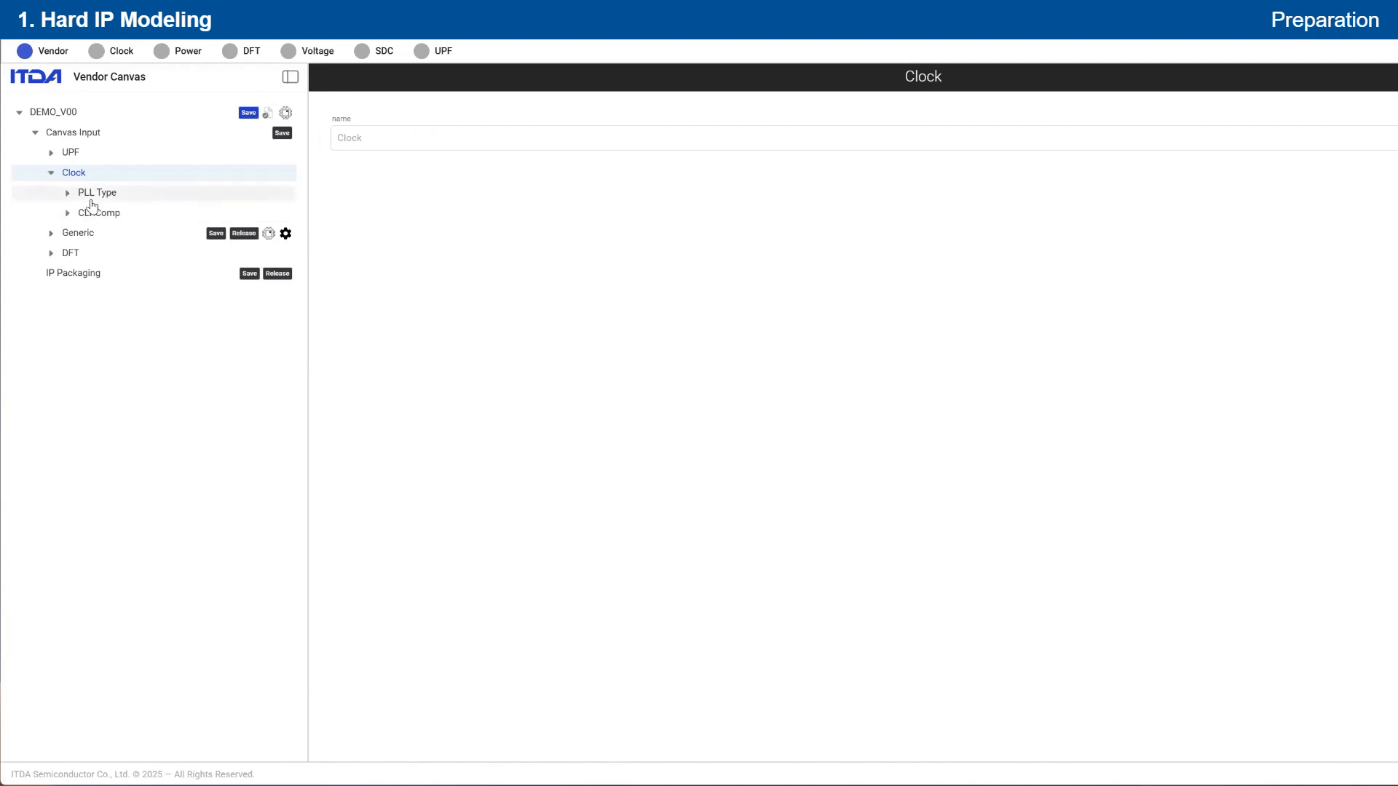
click(91, 201)
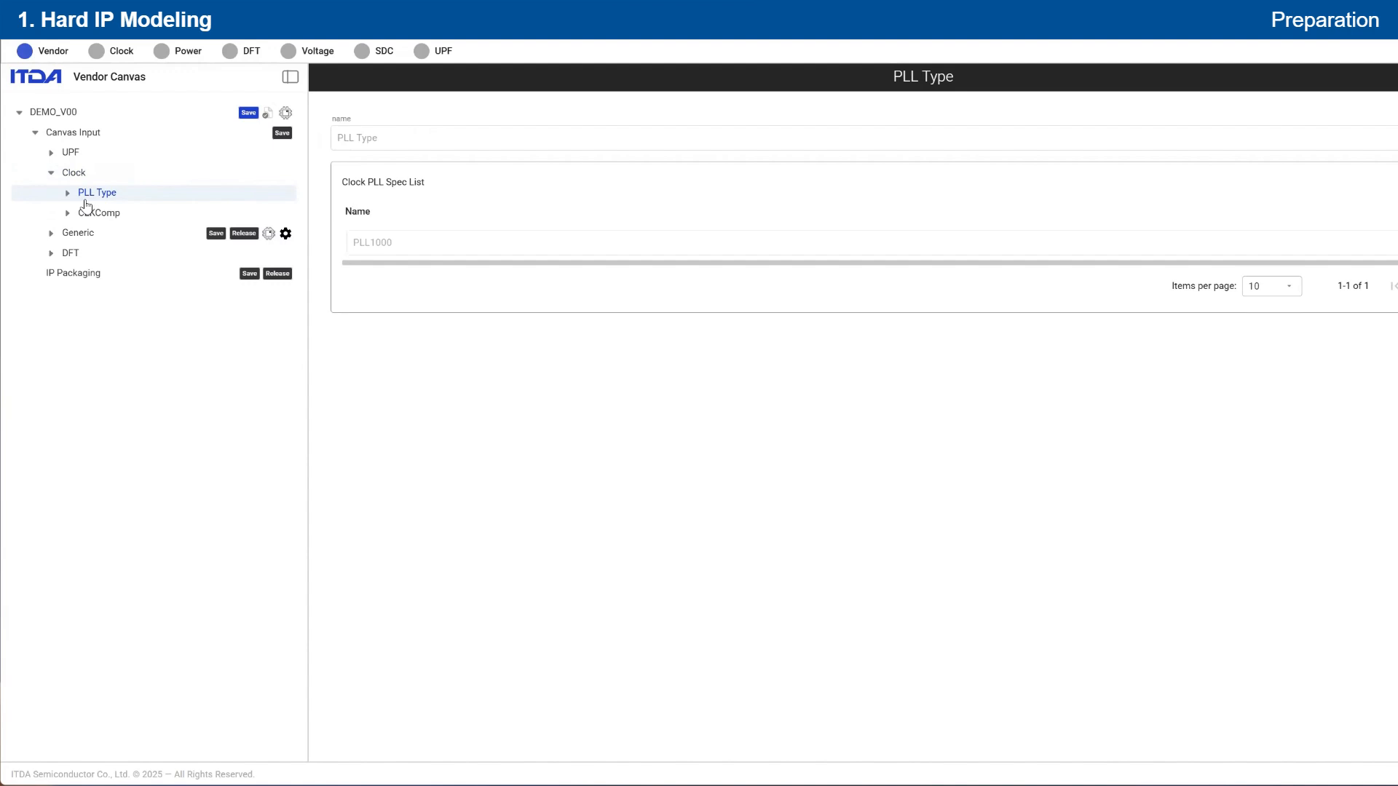
click(67, 193)
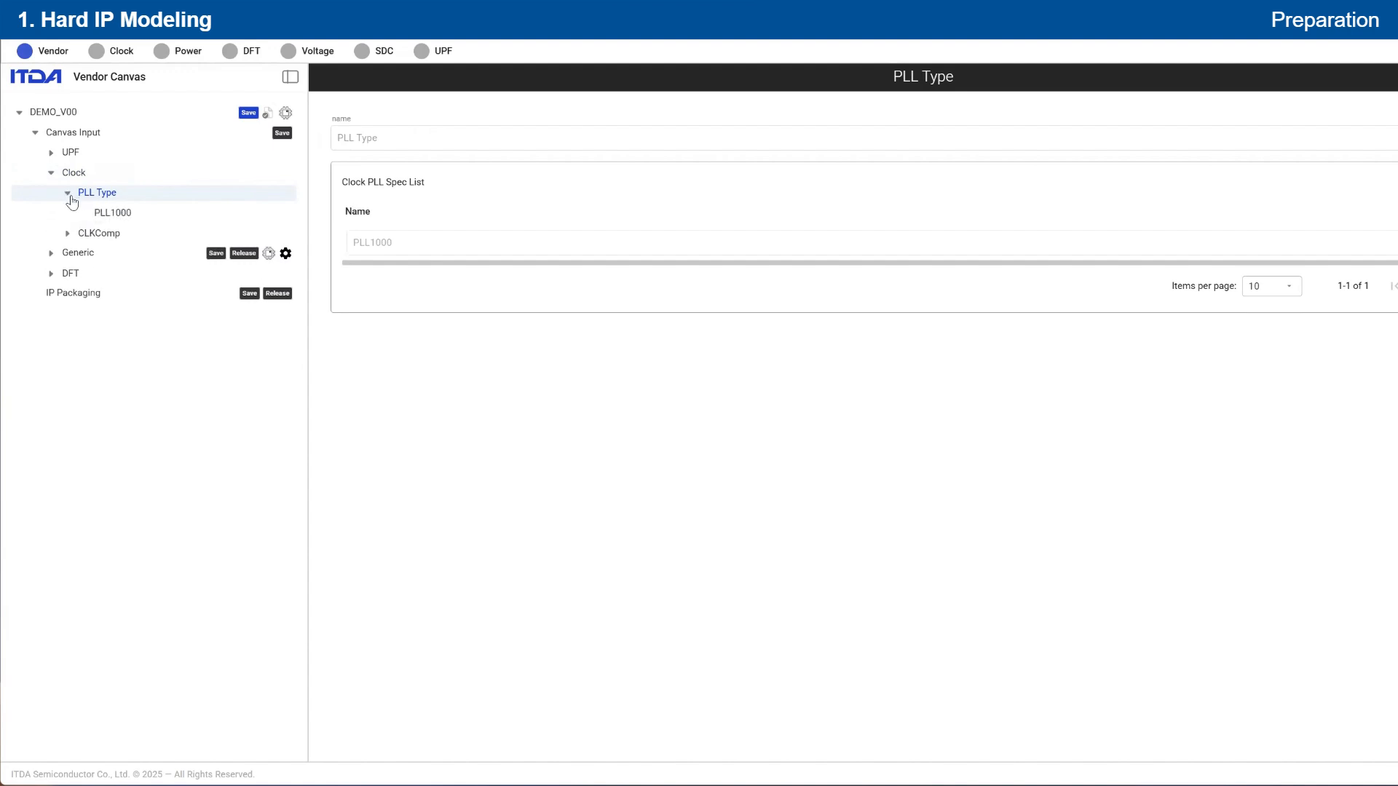
click(113, 215)
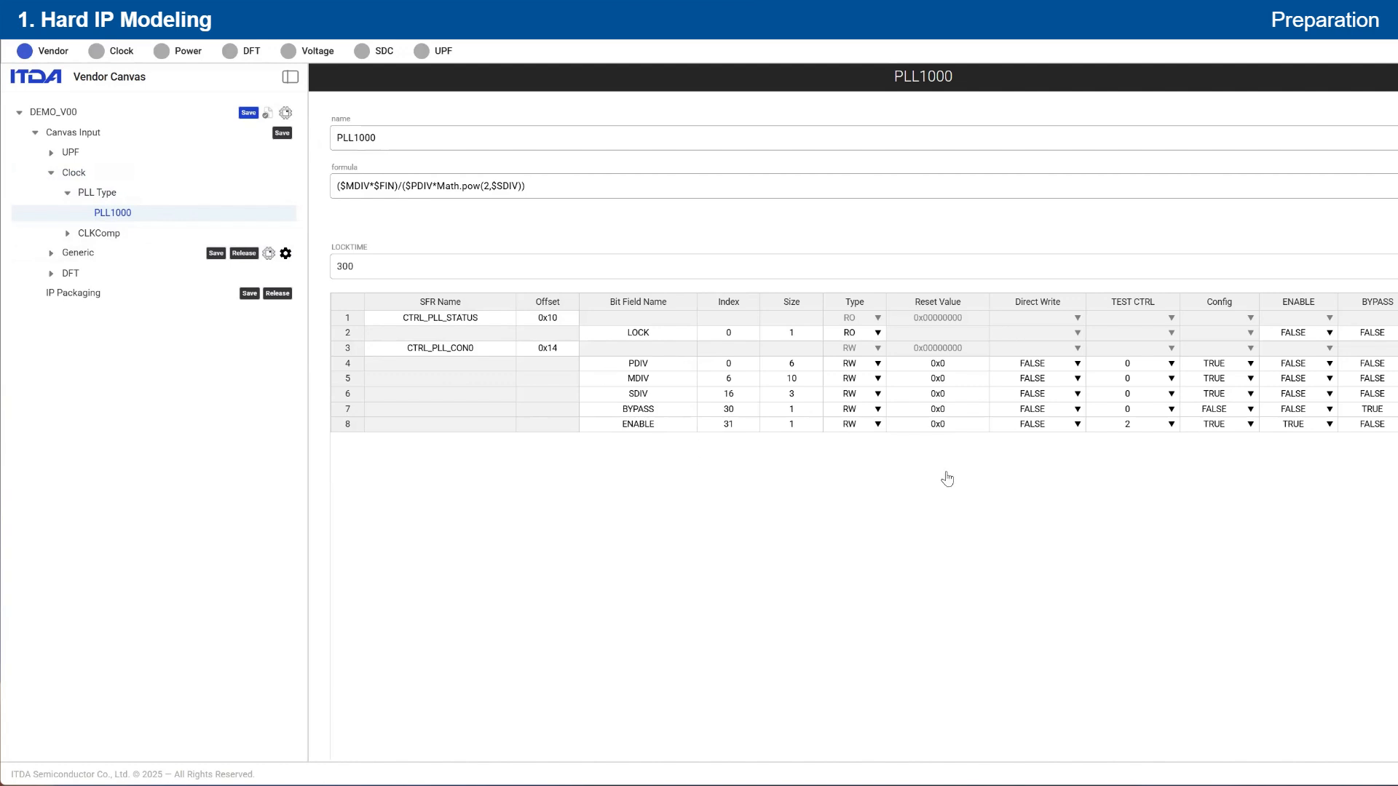
click(483, 185)
- Add a new spec to the Clock PLL Type list and name it PLL2000
click(131, 195)
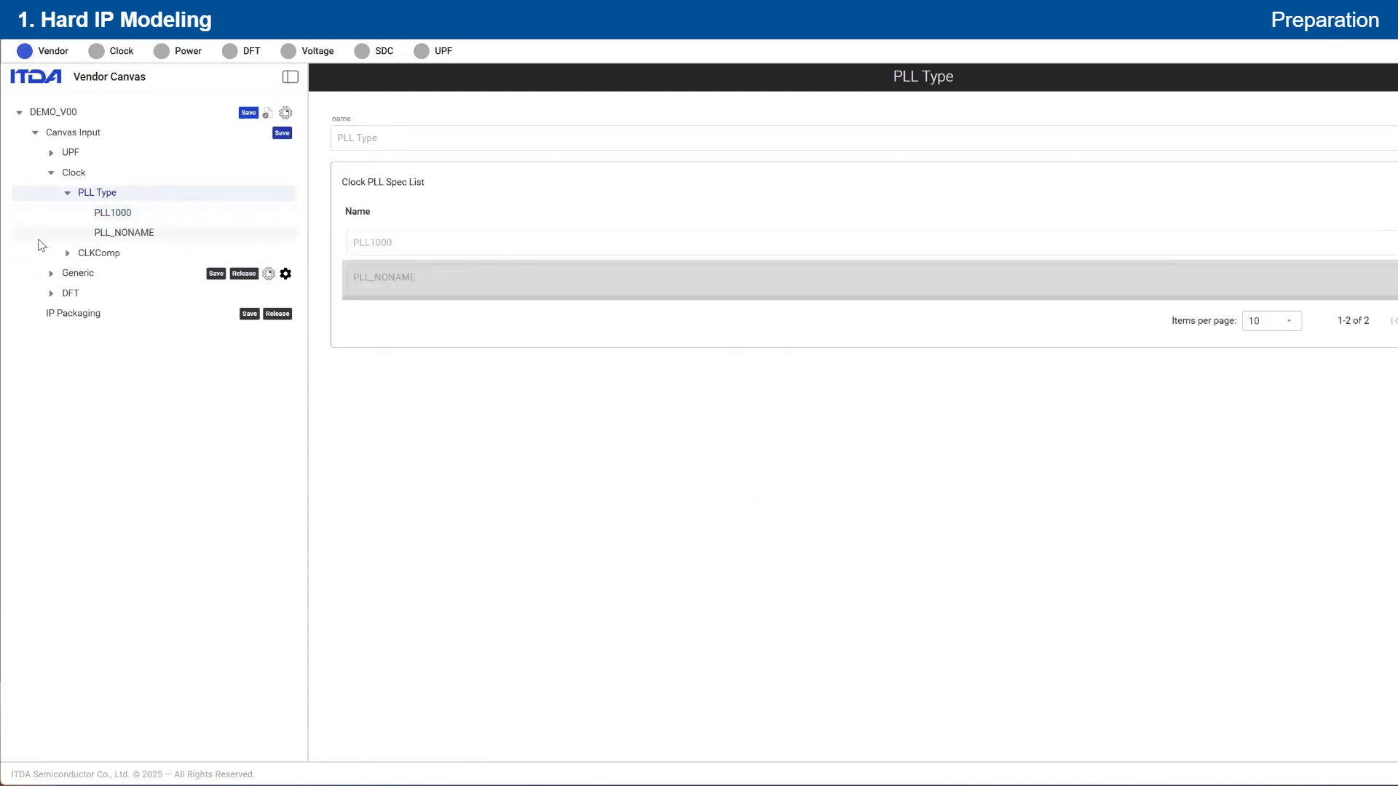
click(131, 235)
double_click(432, 145)
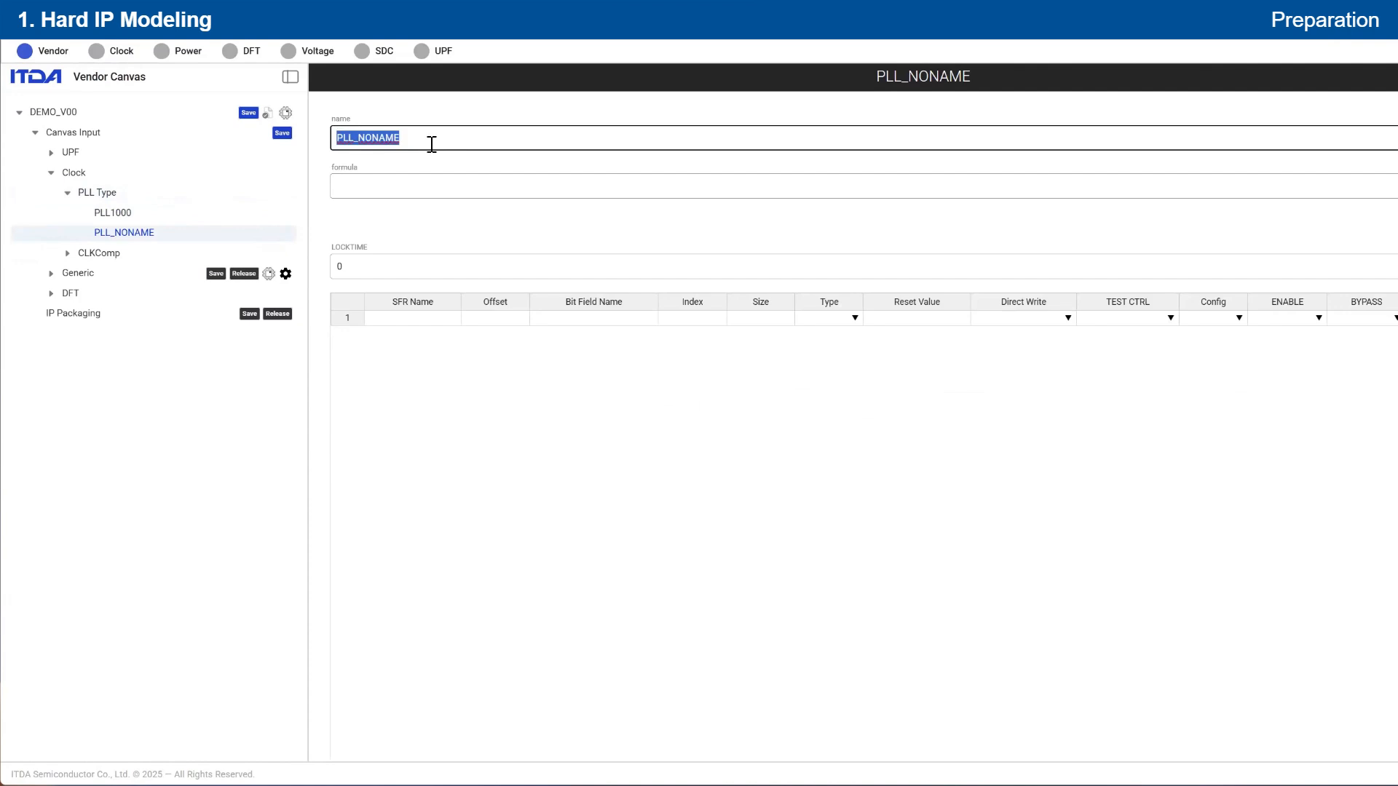
text(PLL2000)
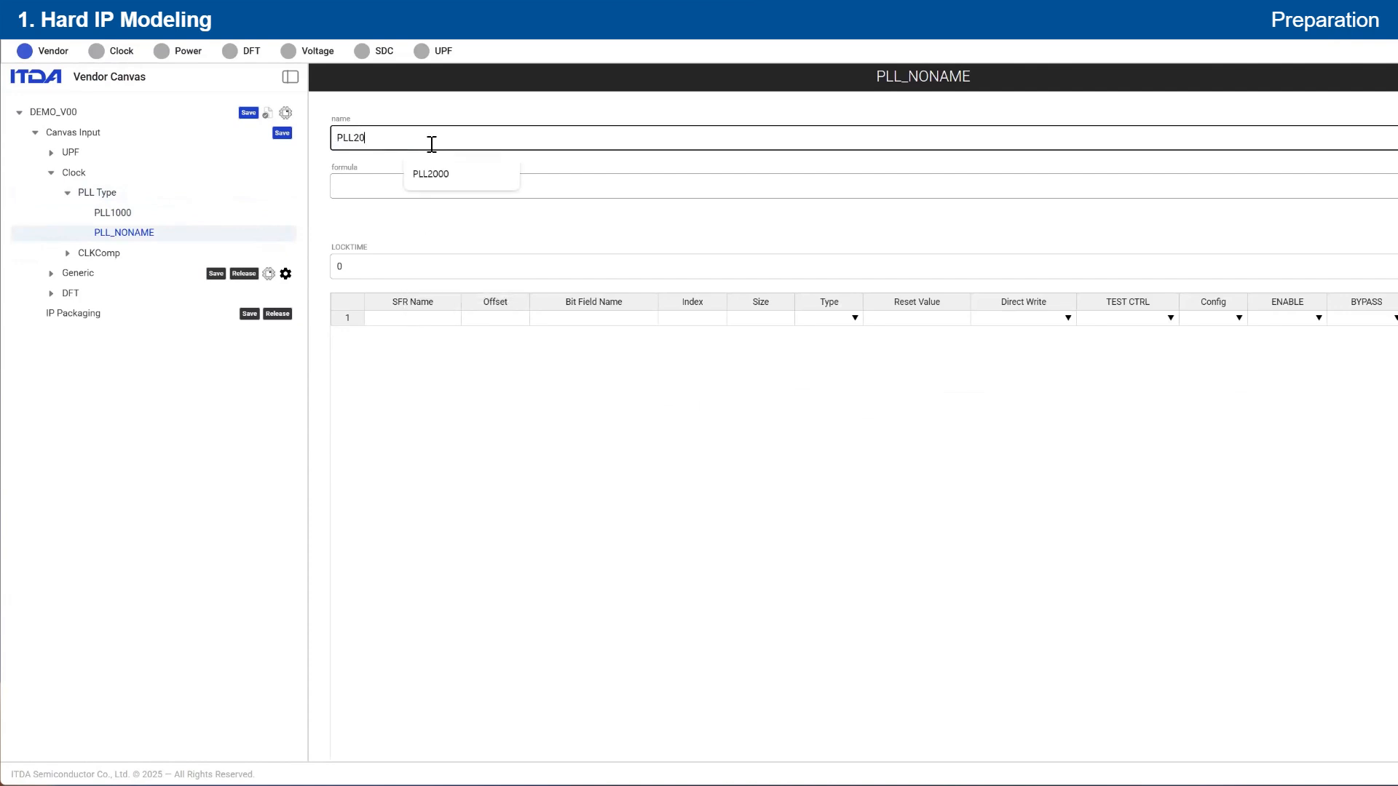
- Copy the full register table of PLL1000 into the empty table of PLL2000
click(240, 213)
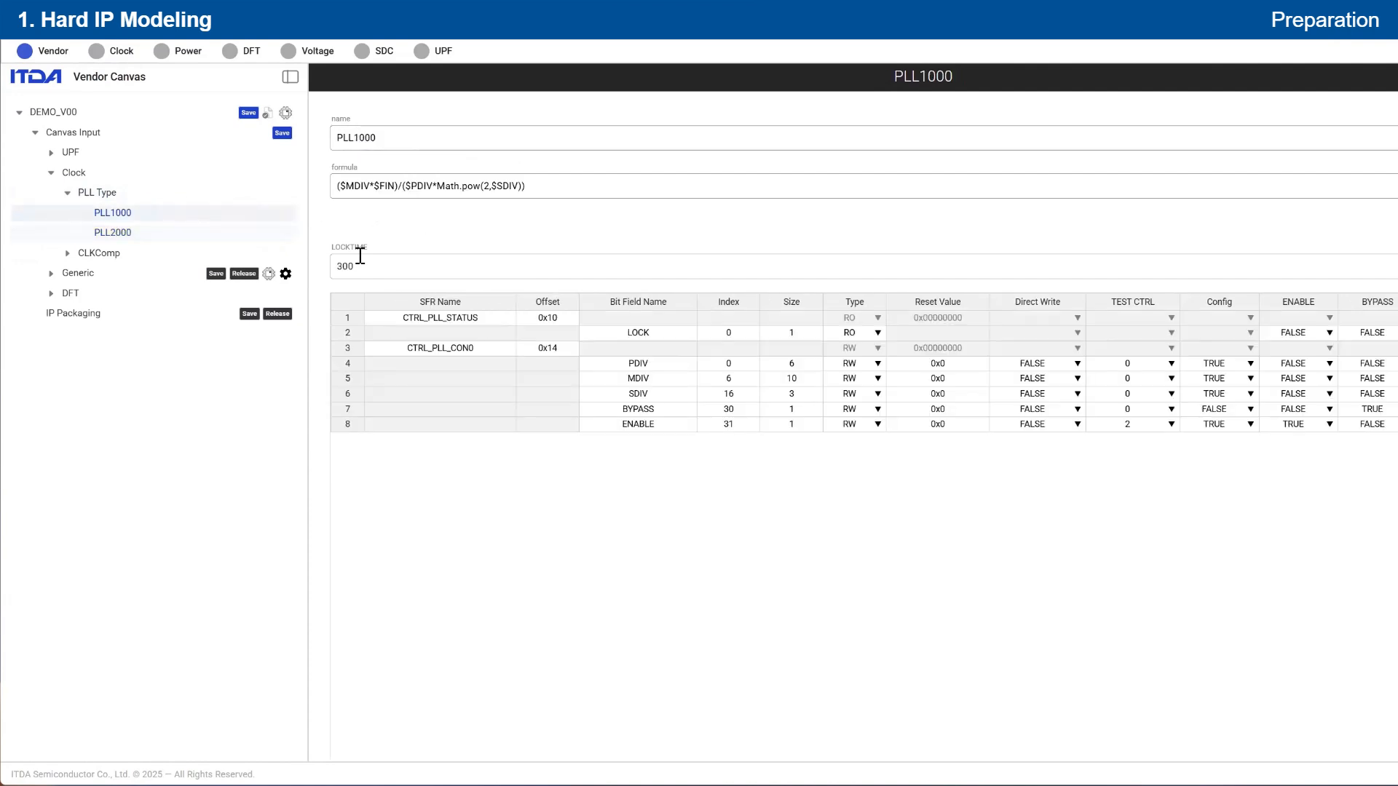
drag(440, 317, 1394, 426)
key(ctrl+c)
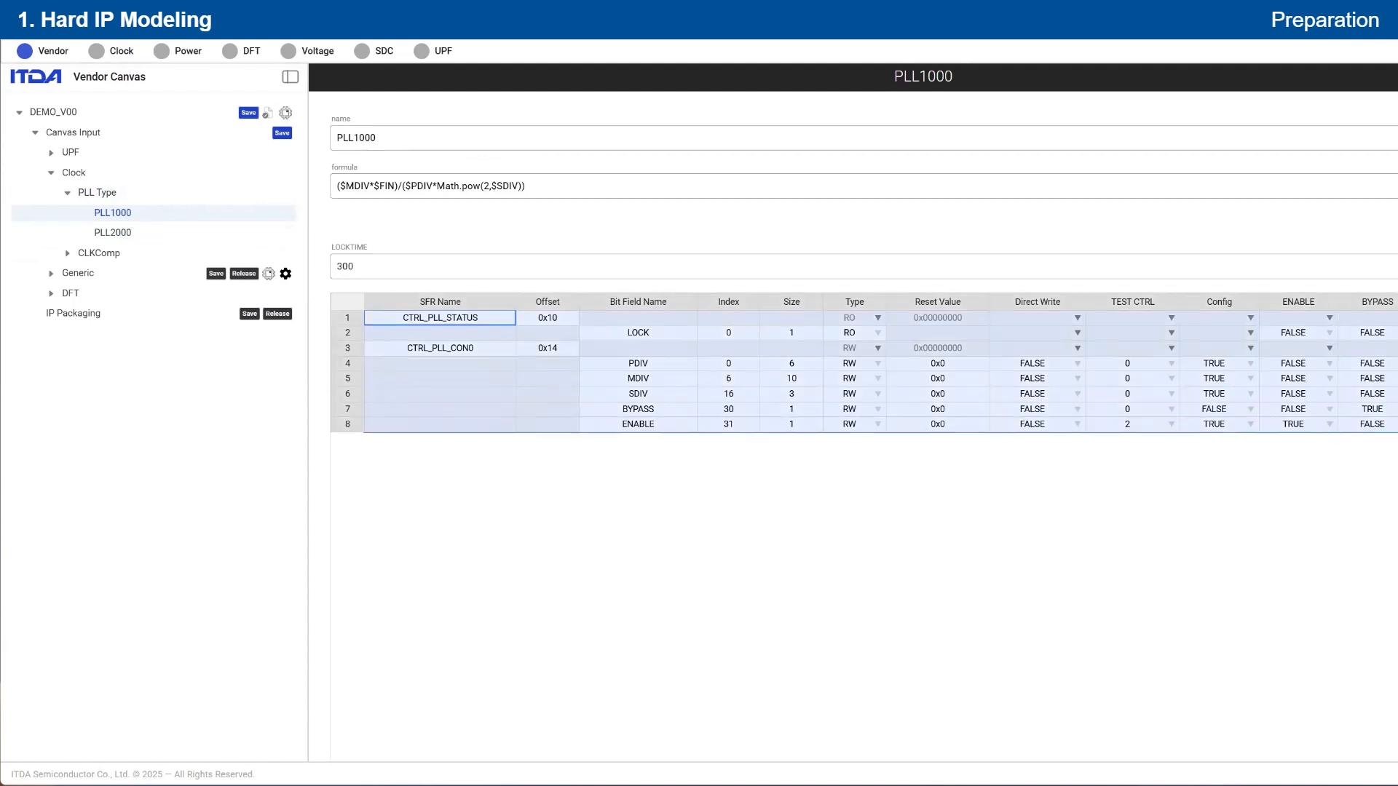
click(140, 240)
click(427, 320)
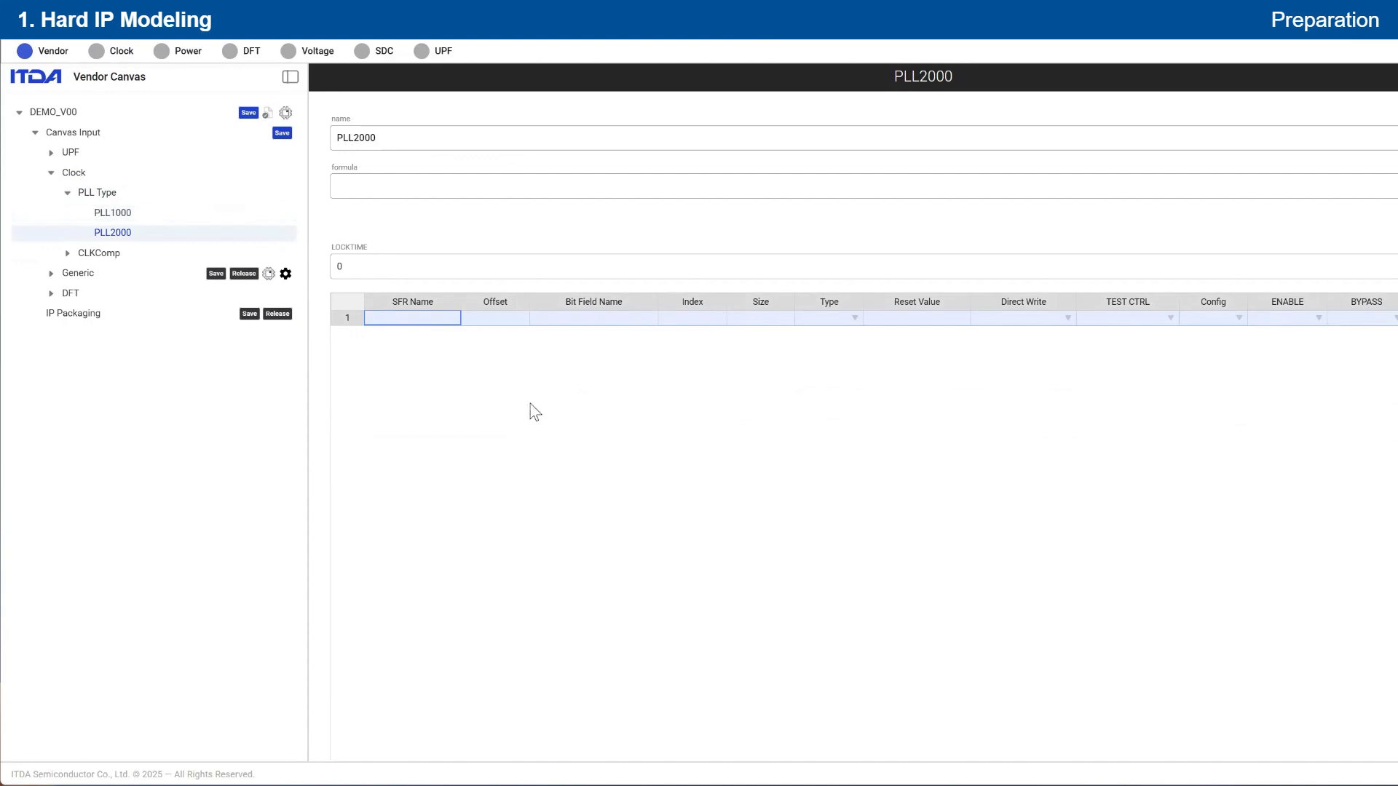
key(ctrl+v)
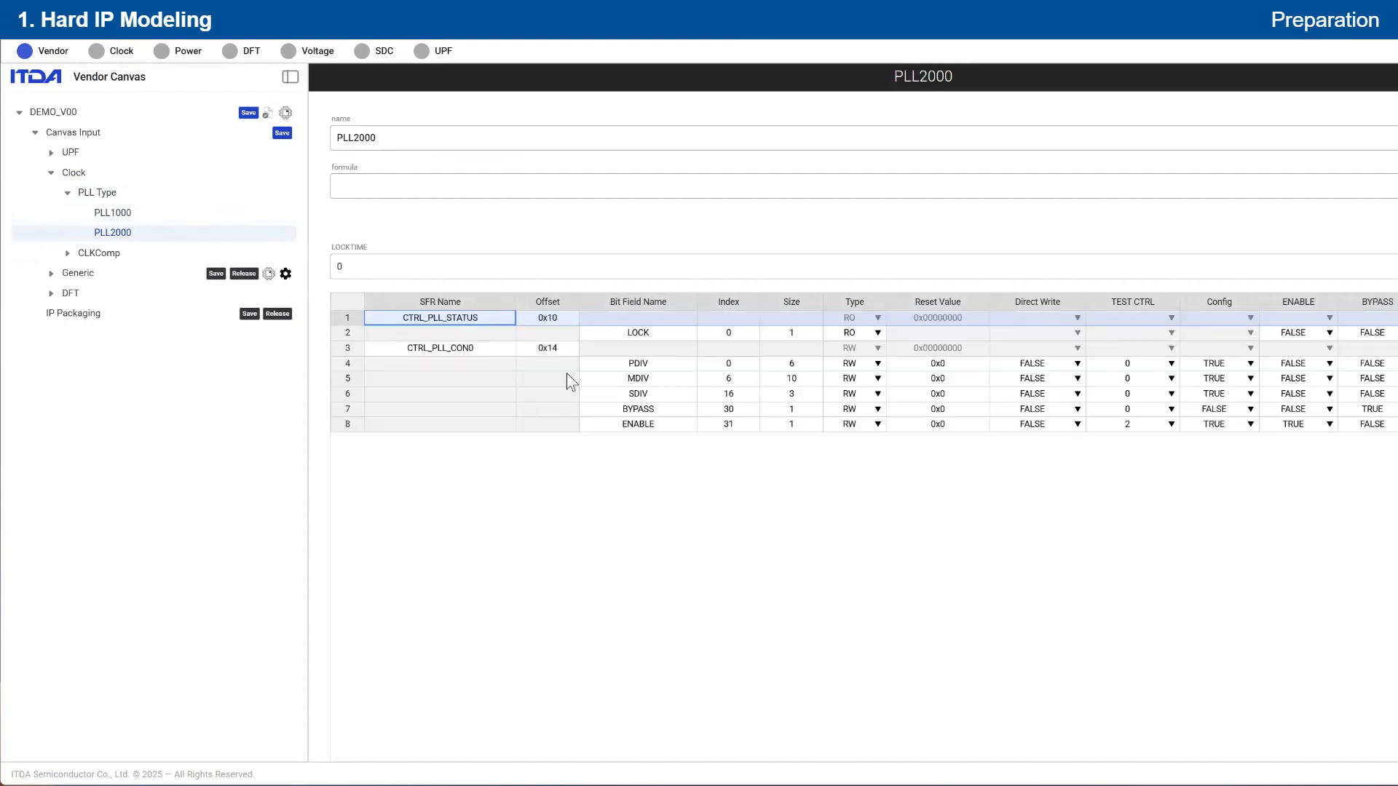
- Insert a row below SDIV in the PLL2000 table, fill it with a copy of the SDIV row and name the bit field CTRL
right_click(634, 396)
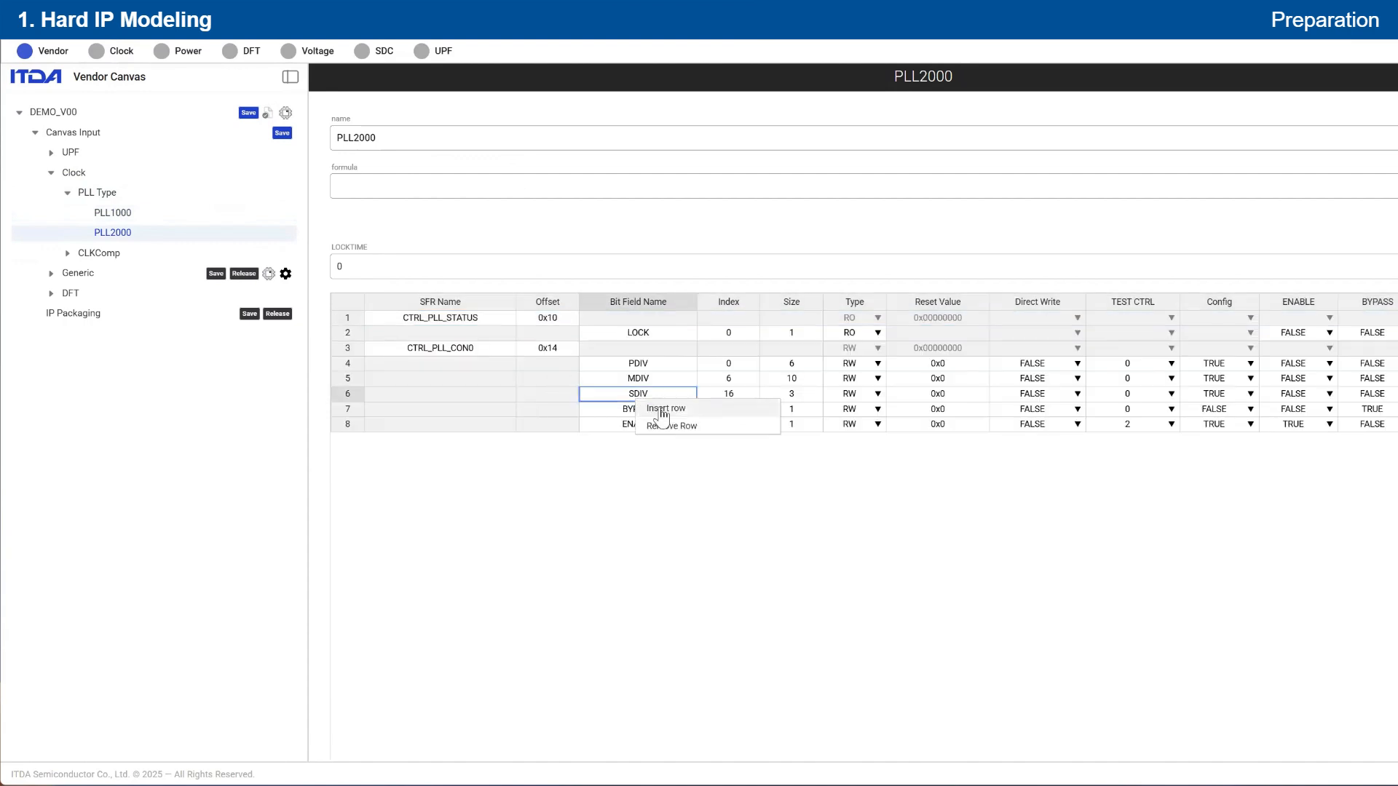
click(664, 409)
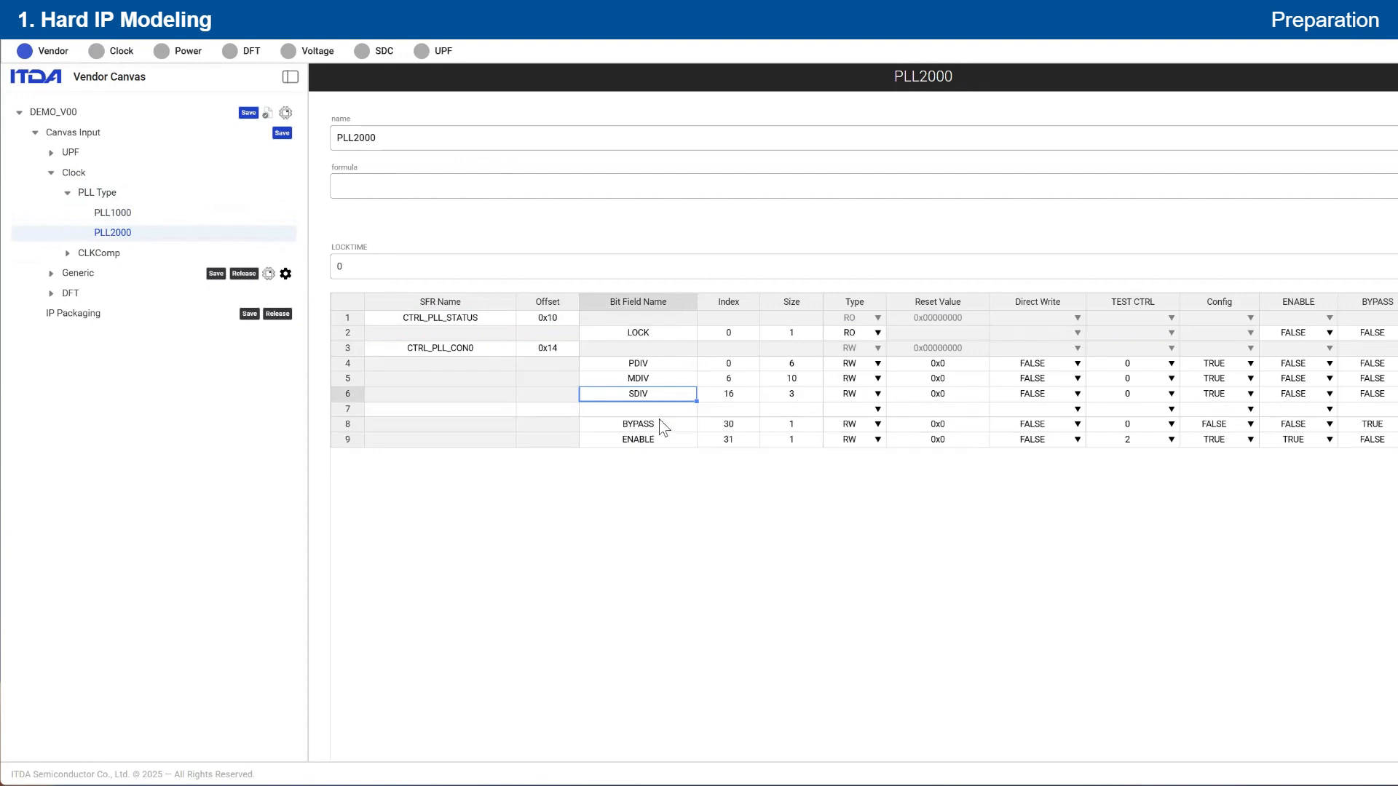
click(662, 410)
drag(670, 396, 1387, 380)
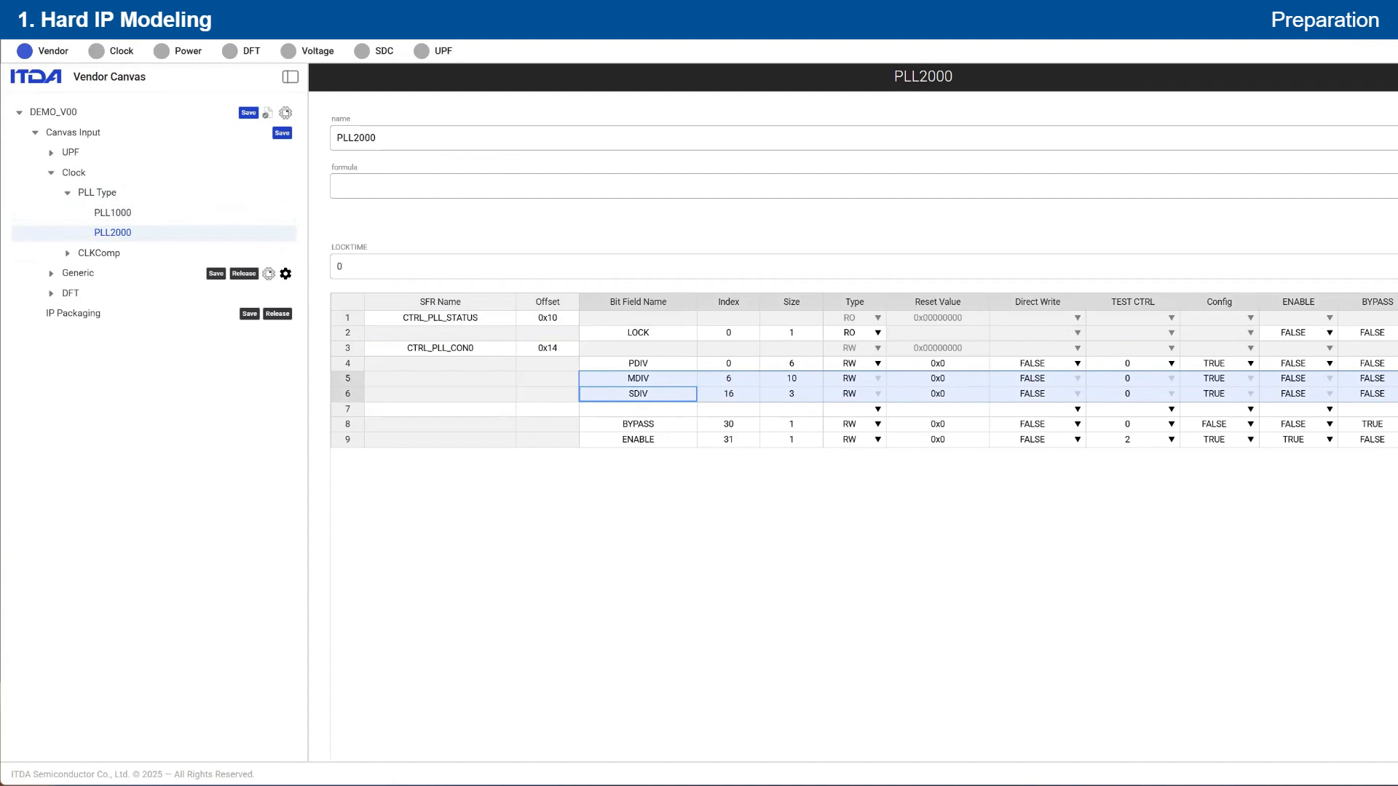
click(933, 393)
drag(660, 393, 1374, 406)
key(ctrl+c)
click(635, 410)
key(ctrl+v)
text(CTRL)
key(Return)
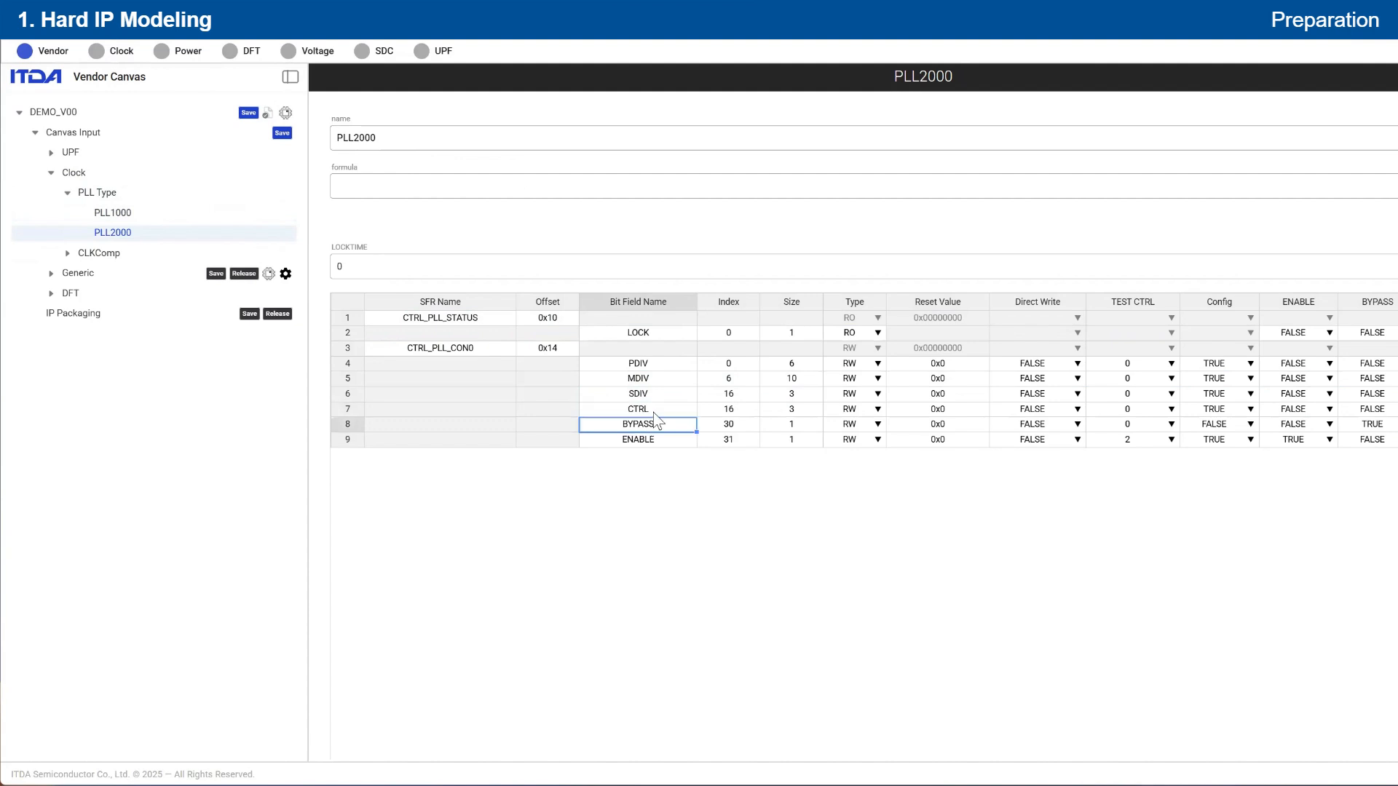
- Set both the index and the size of the CTRL bit field to 20
key(Right)
key(Up)
text(20)
key(Return)
key(Right)
key(Up)
text(20)
key(Return)
- Copy the formula ($MDIV*$FIN)/($PDIV*Math.pow(2,$SDIV)) from PLL1000 into the PLL2000 formula field
click(339, 251)
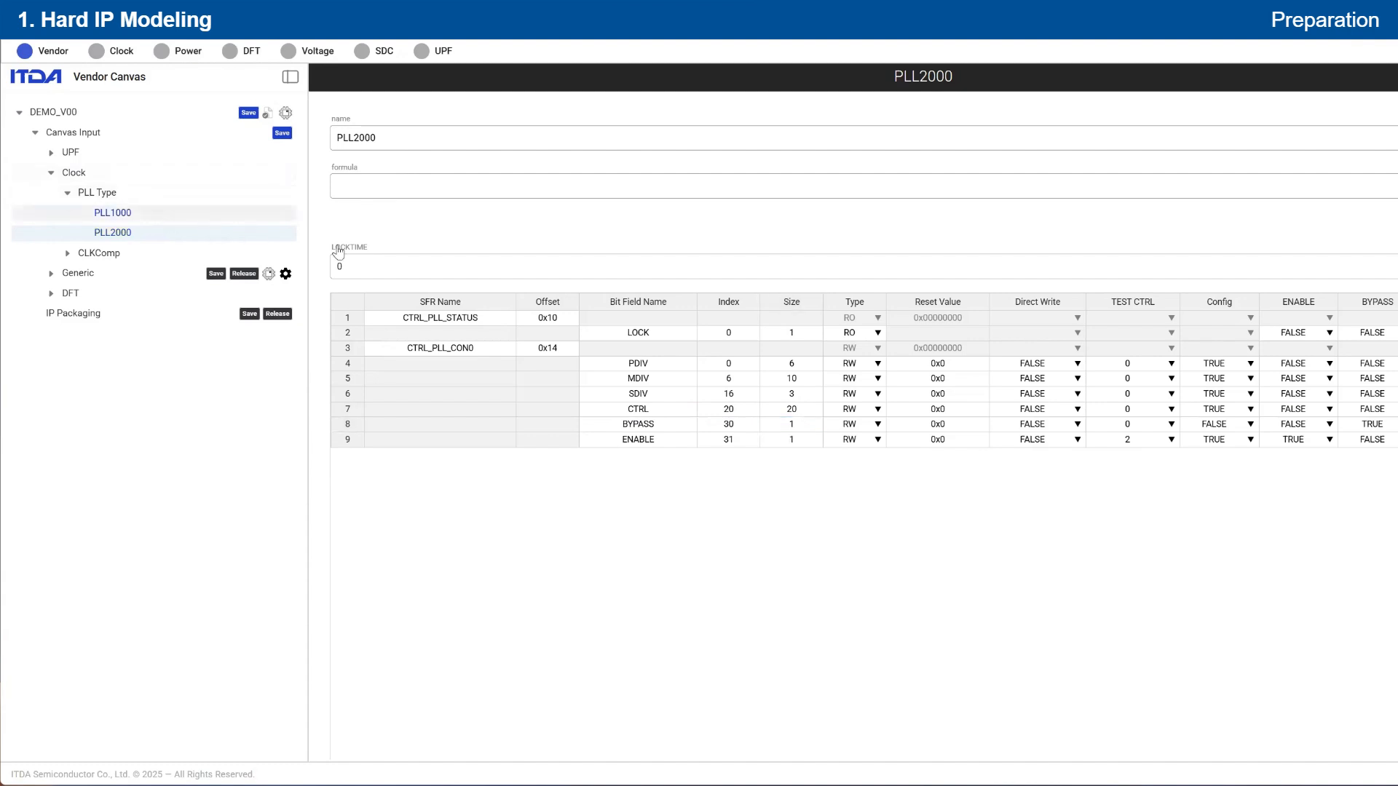
triple_click(483, 195)
click(167, 233)
click(356, 188)
key(ctrl+v)
- Set the LOCKTIME of PLL2000 to 200
click(355, 266)
key(BackSpace)
text(200)
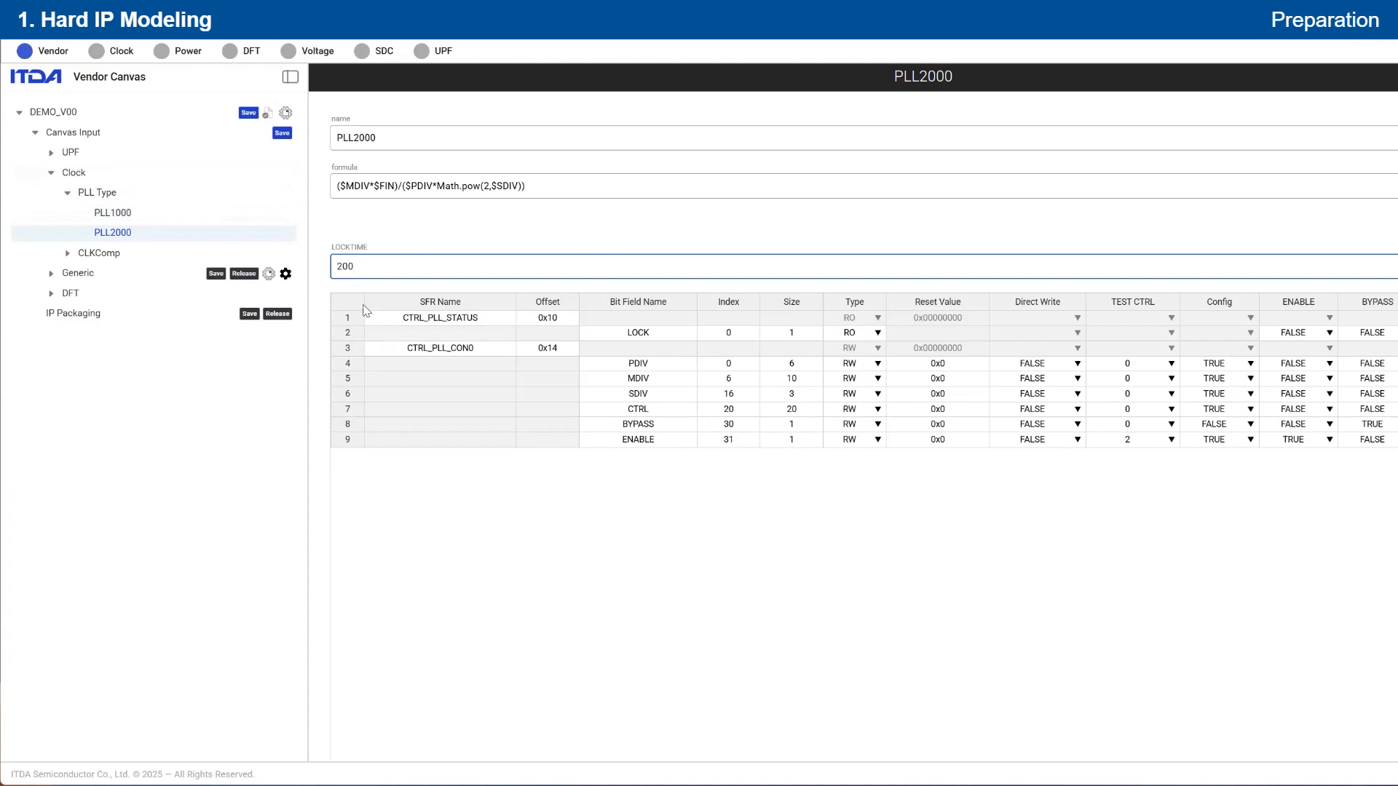
- Expand the CLKComp group and open its DIVIDER_HARD component for viewing
click(82, 261)
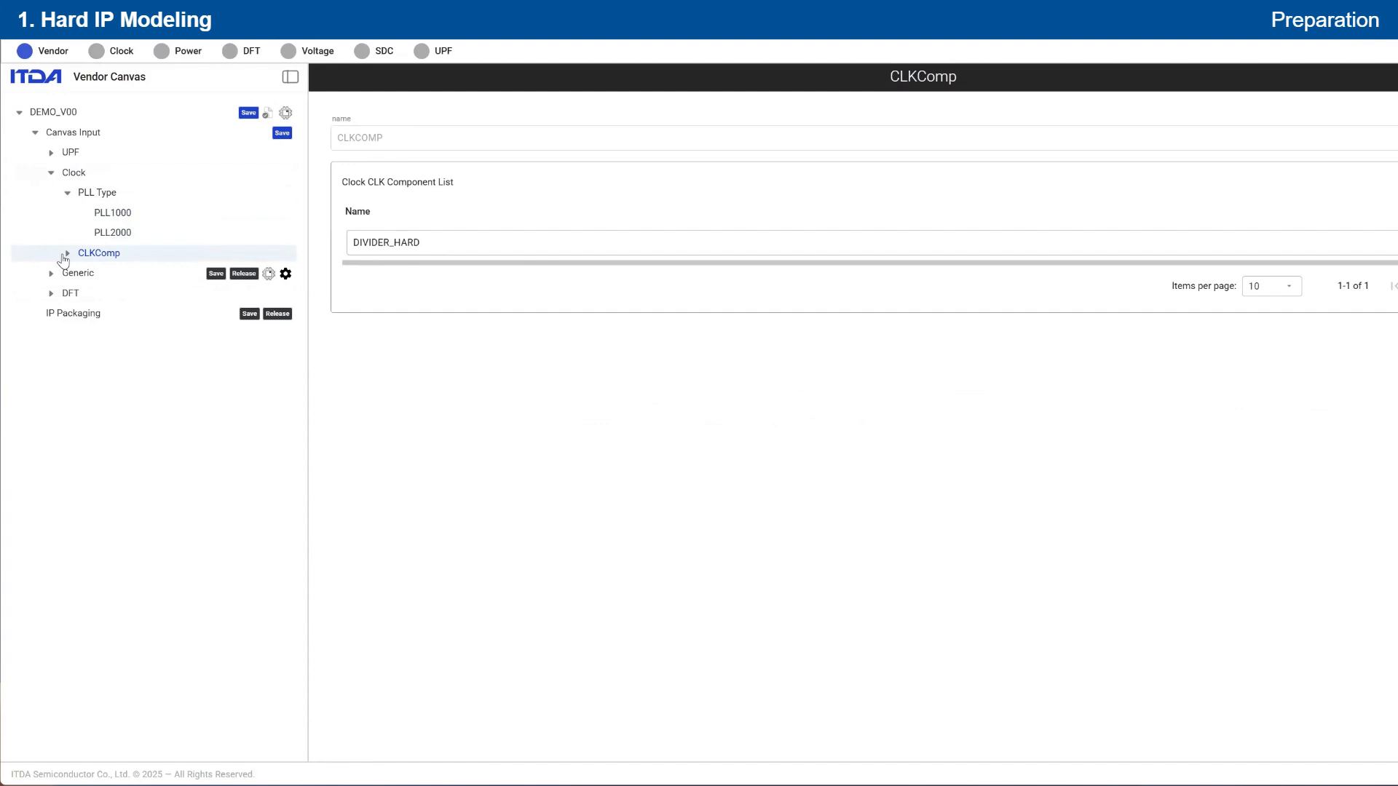
click(67, 254)
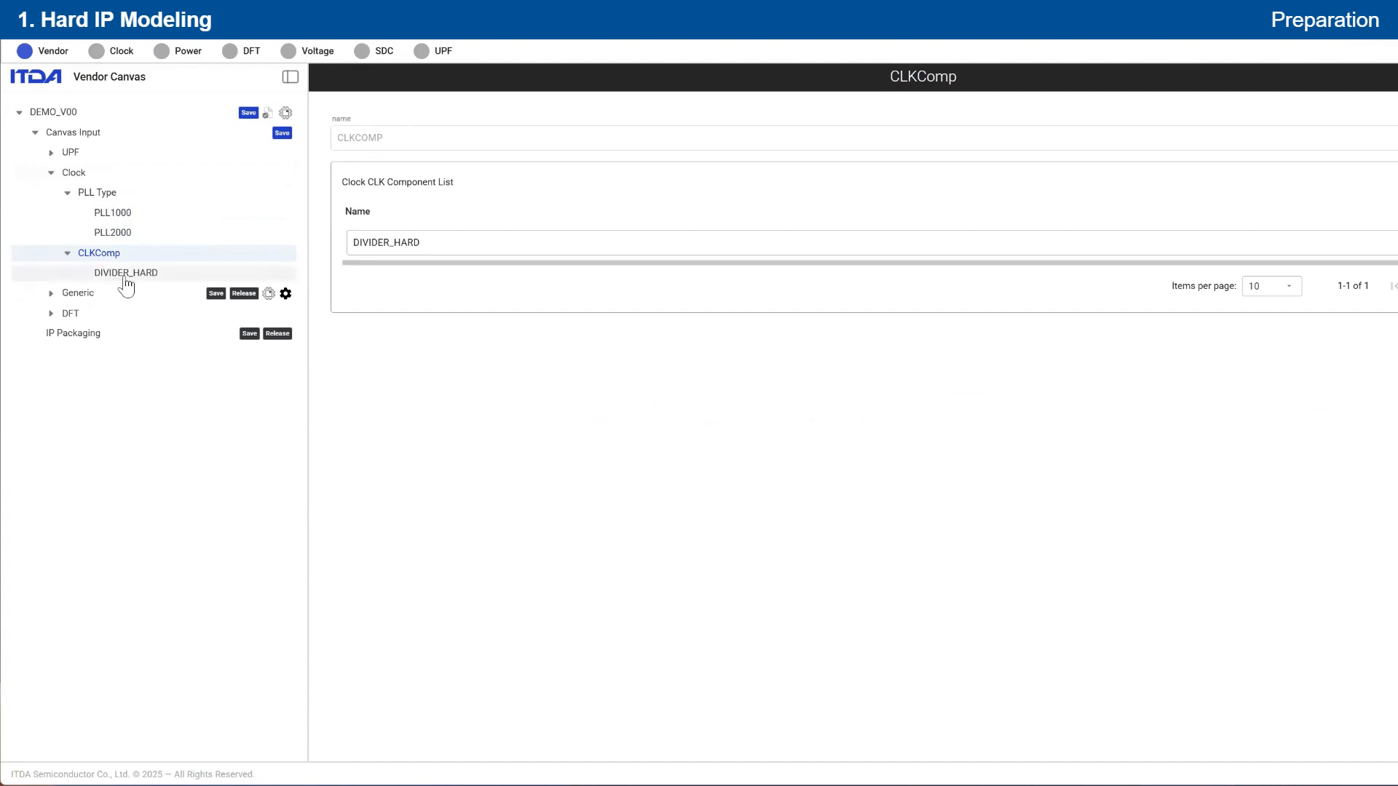
click(225, 278)
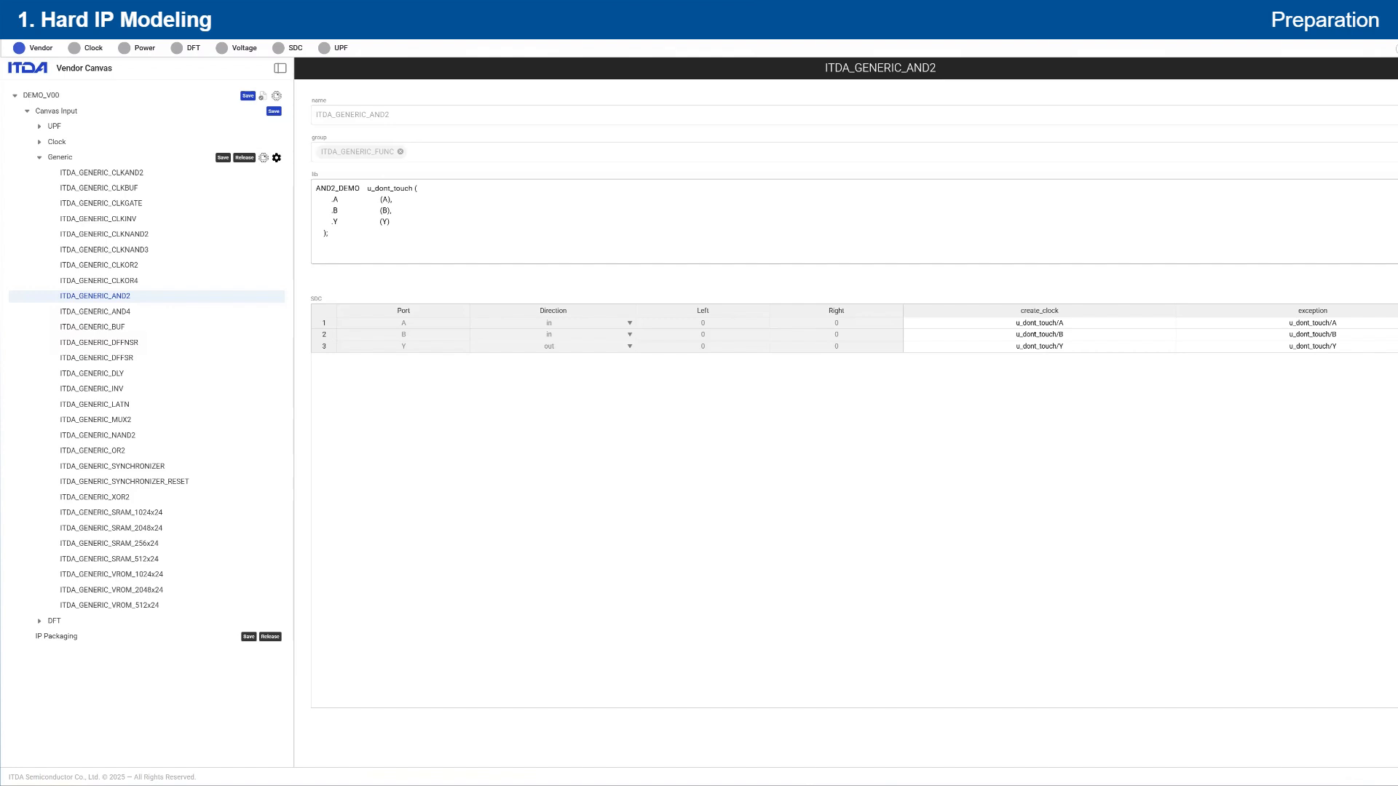
- Switch to the Vim window with ITDA_GENERIC_FUNC.sv and highlight all occurrences of u_dont_touch
key(alt+Tab)
click(896, 446)
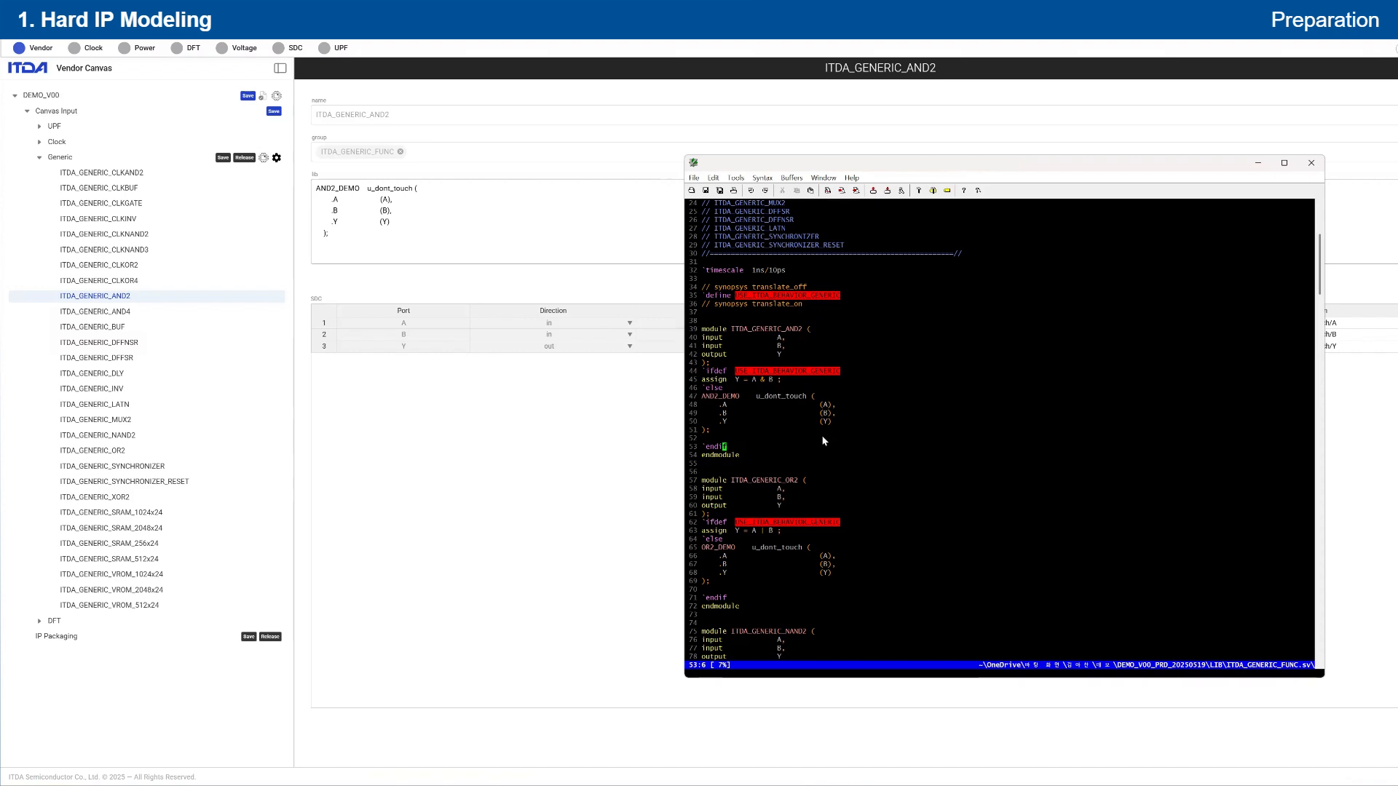
click(784, 396)
key(asterisk)
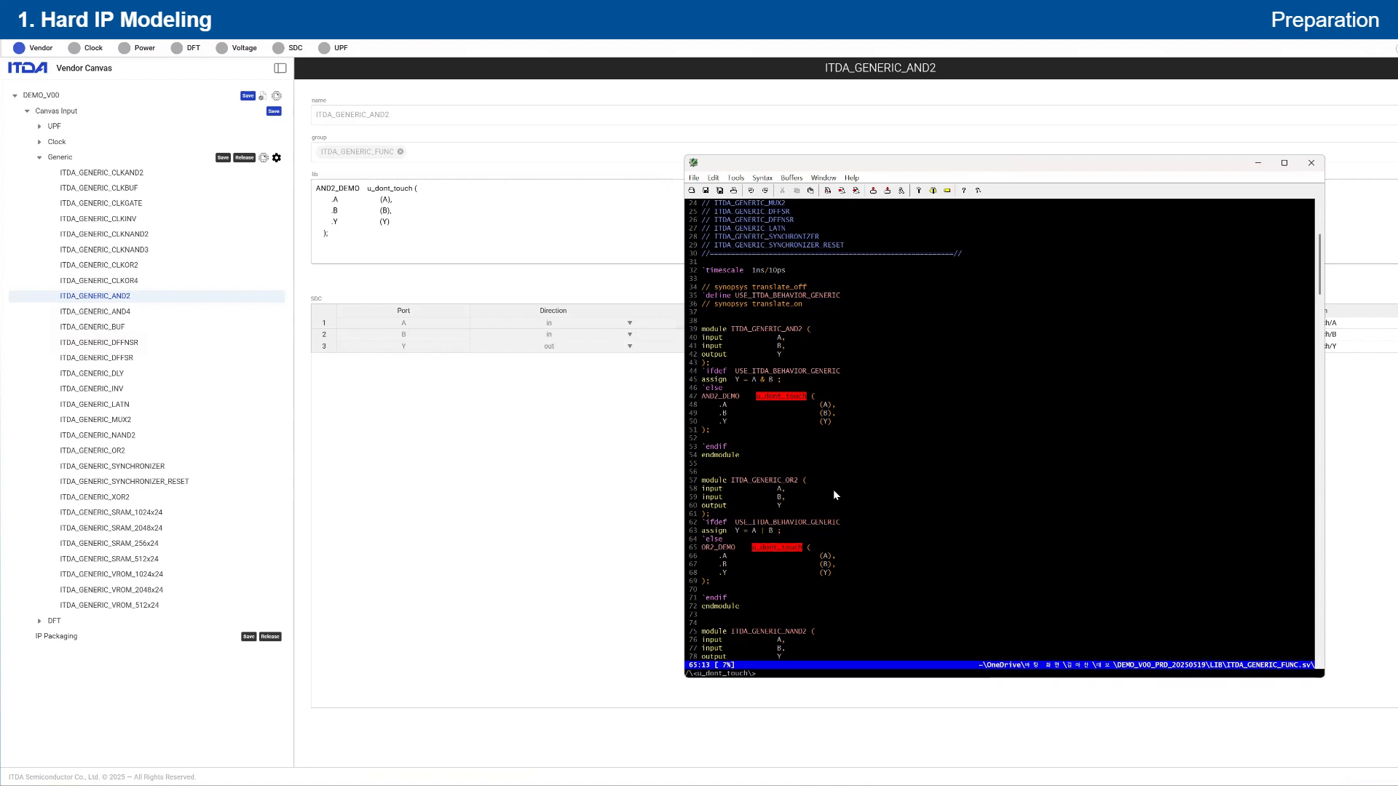
click(819, 461)
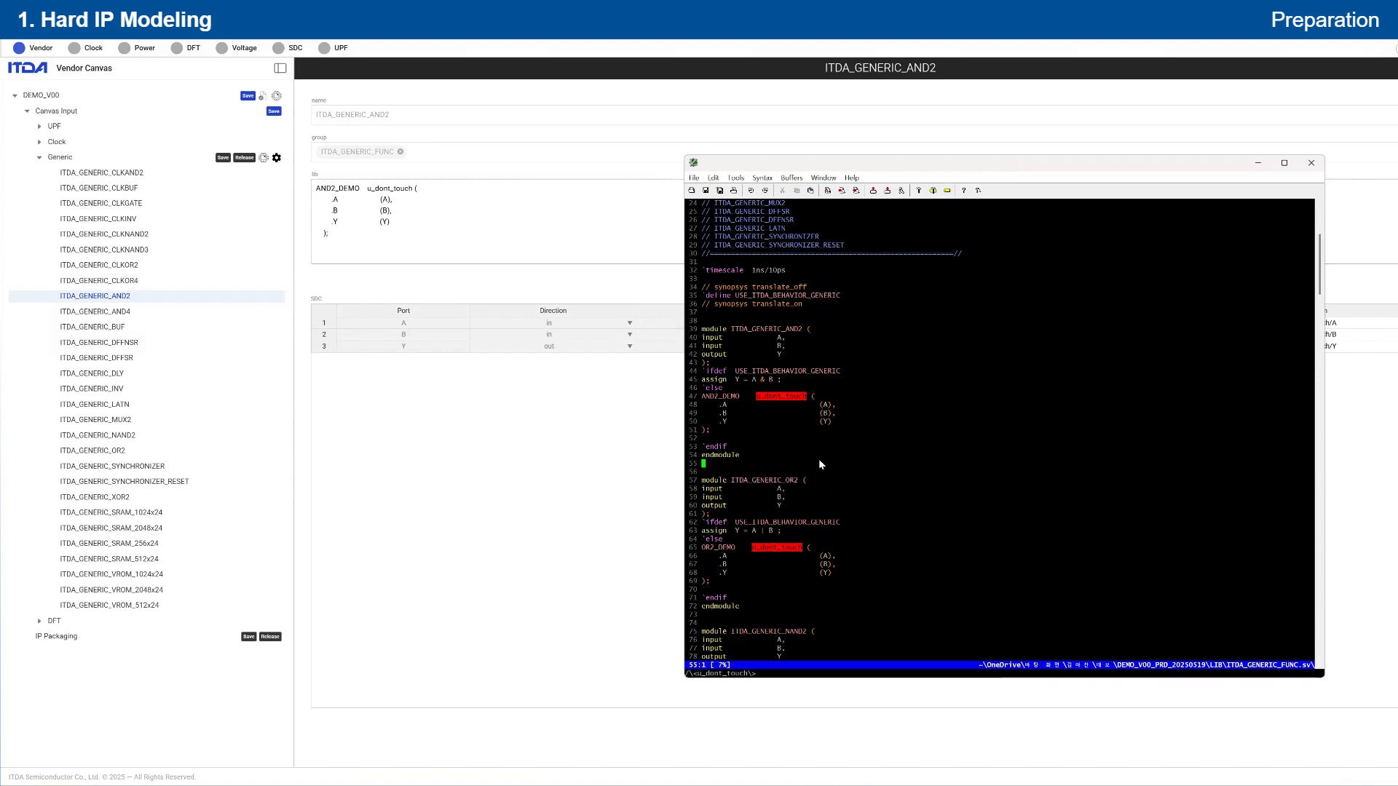
- Examine the ITDA_GENERIC_AND2 module's AND2_DEMO instance and assign line, highlighting all occurrences of USE_ITDA_BEHAVIOR_GENERIC
double_click(727, 399)
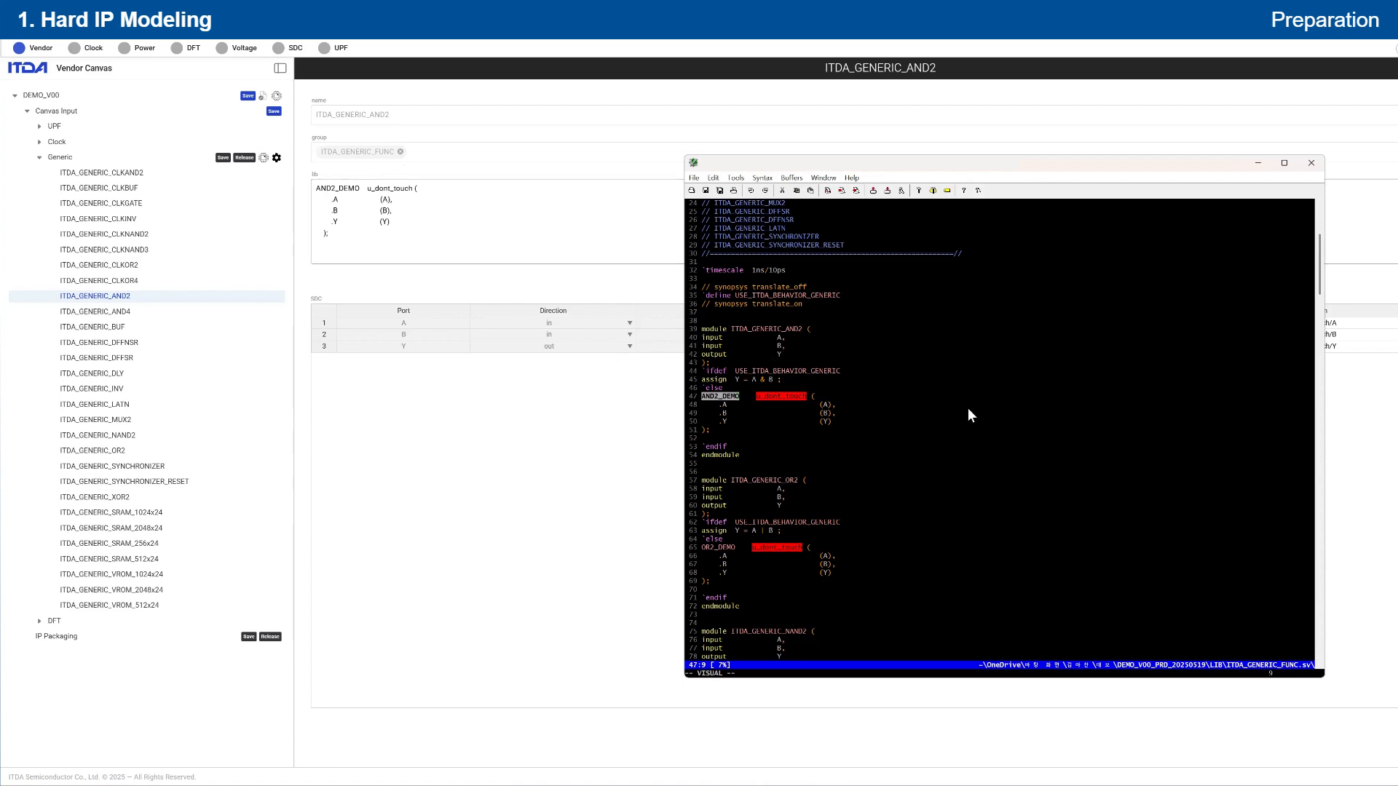
click(806, 371)
key(asterisk)
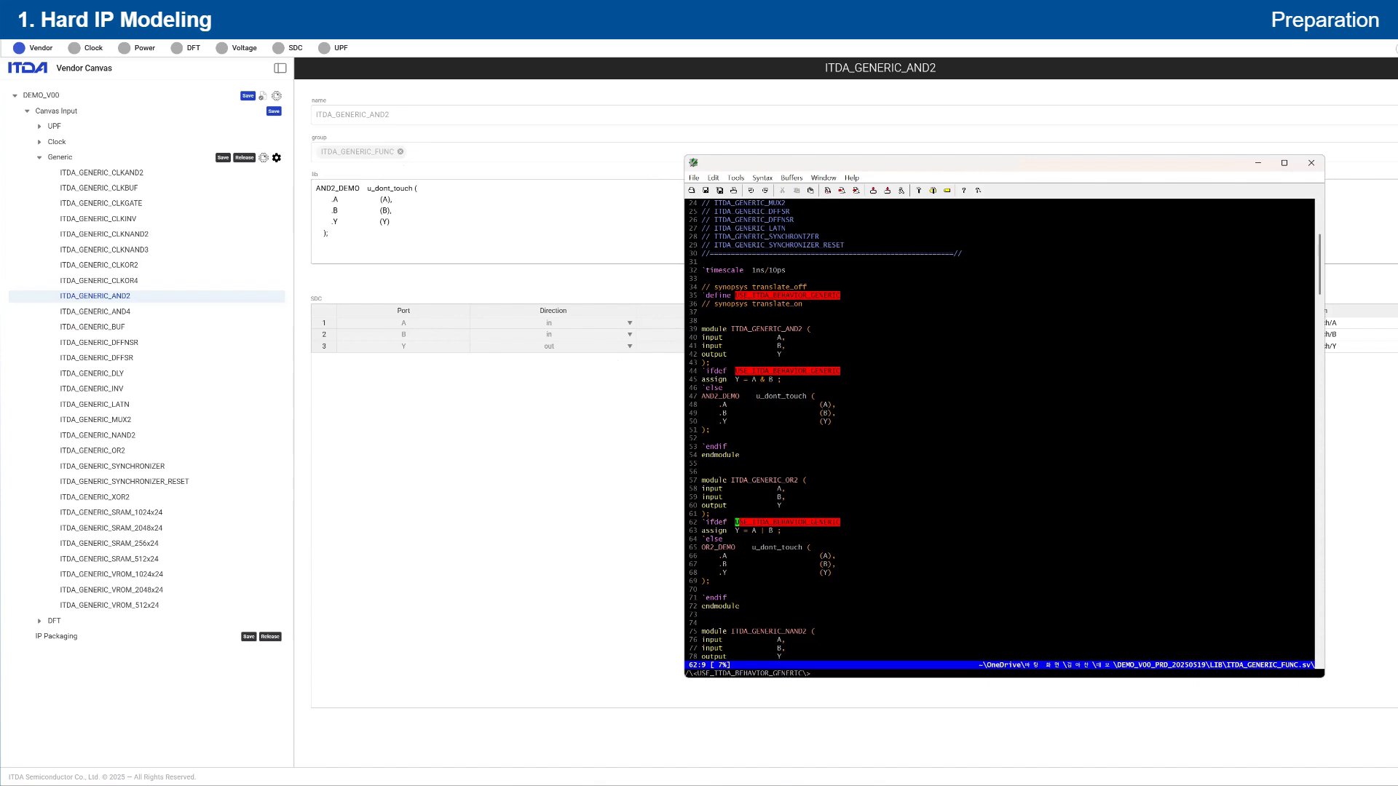
triple_click(780, 380)
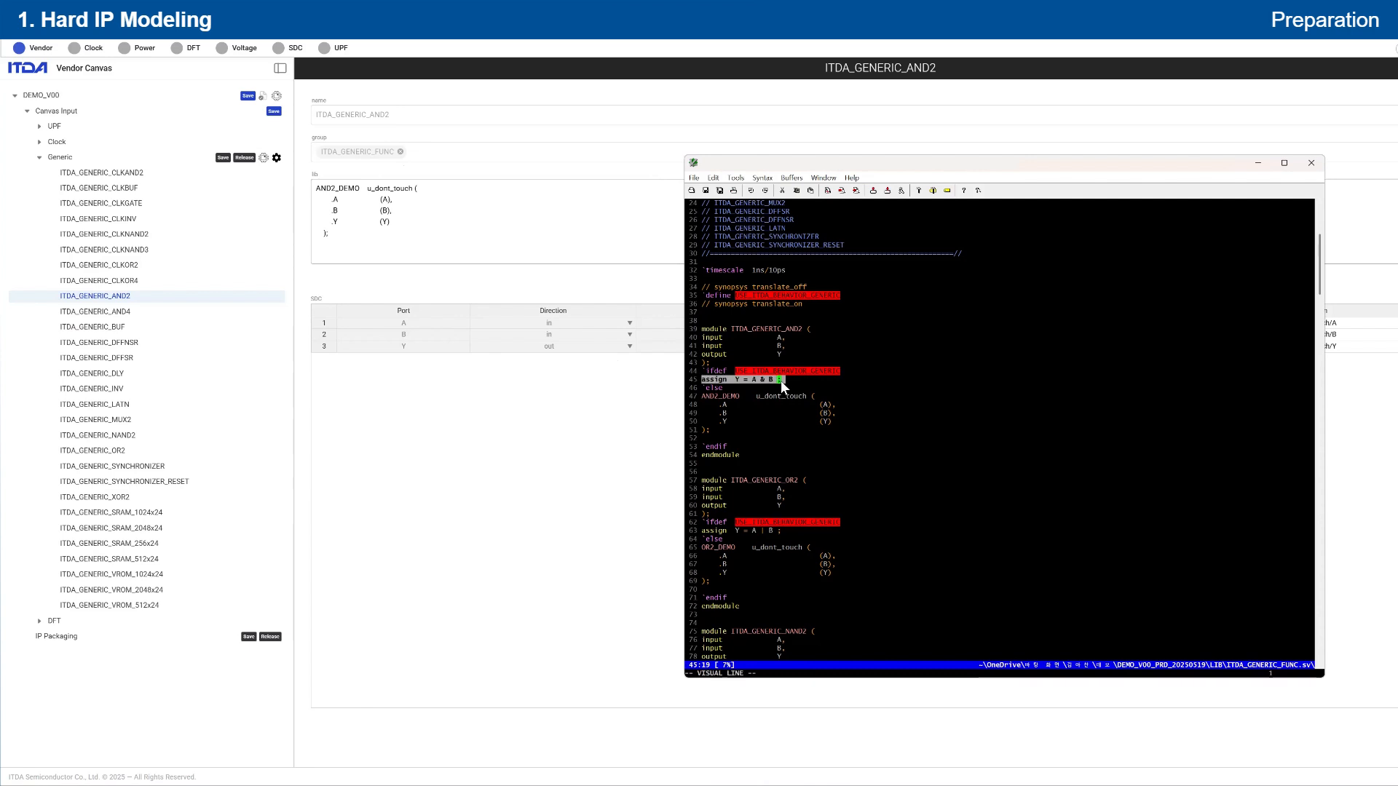
click(768, 387)
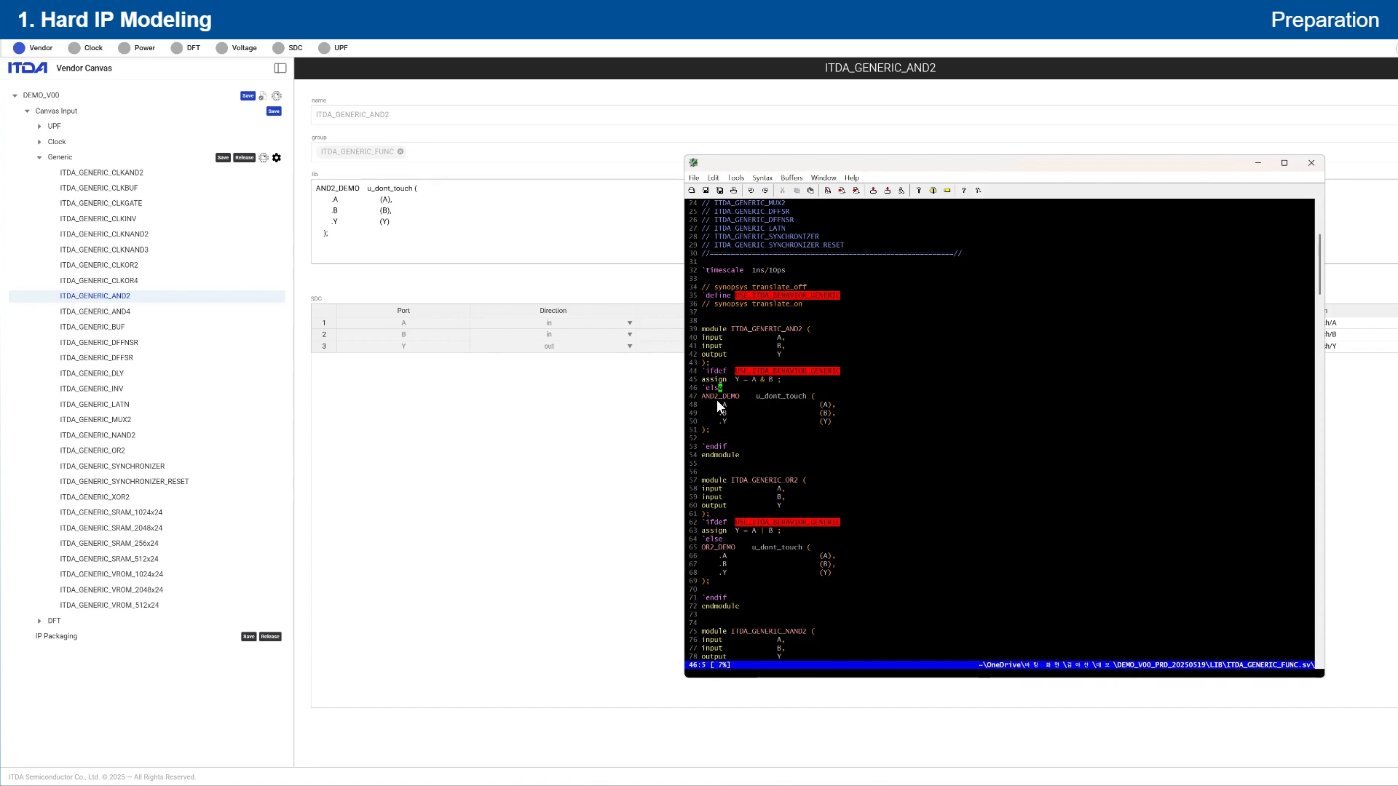
drag(714, 397, 767, 439)
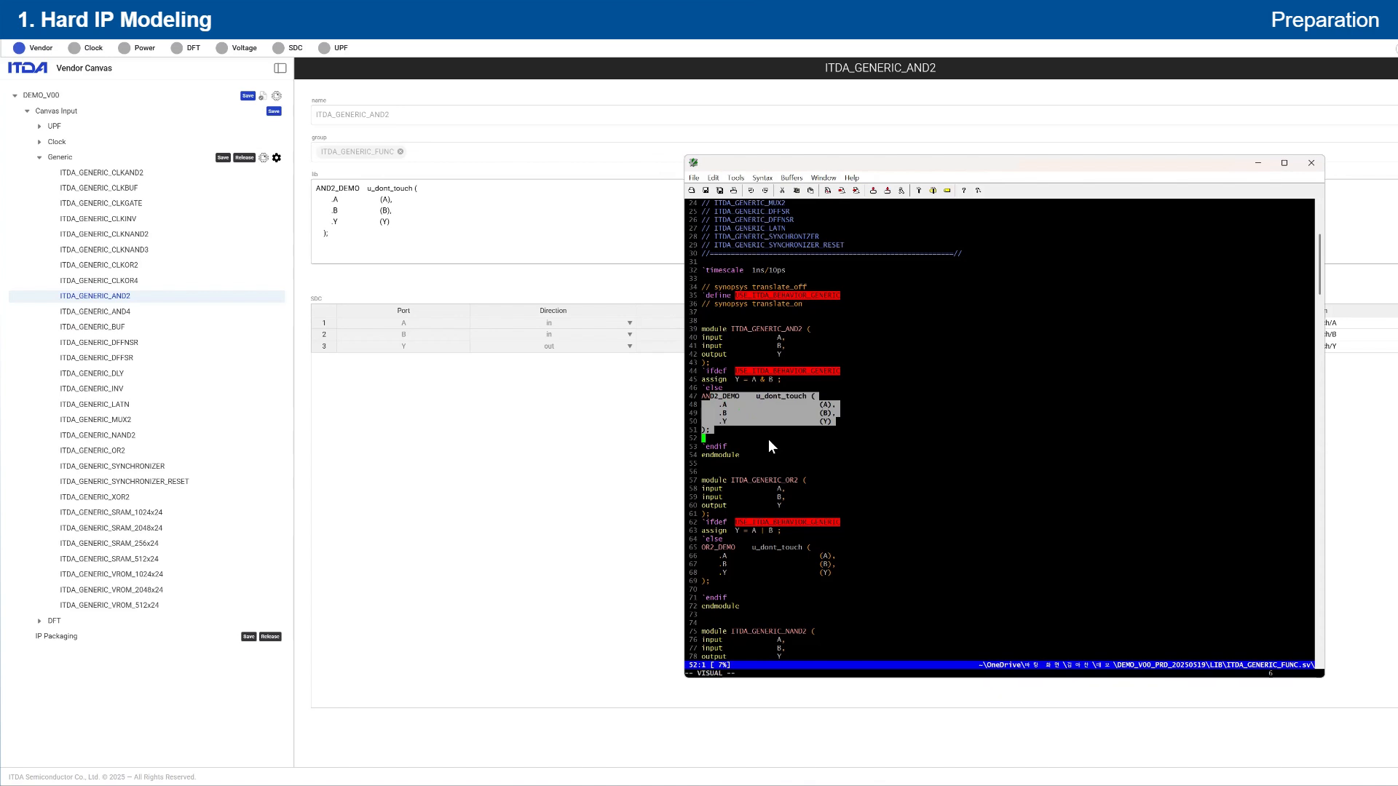
click(775, 444)
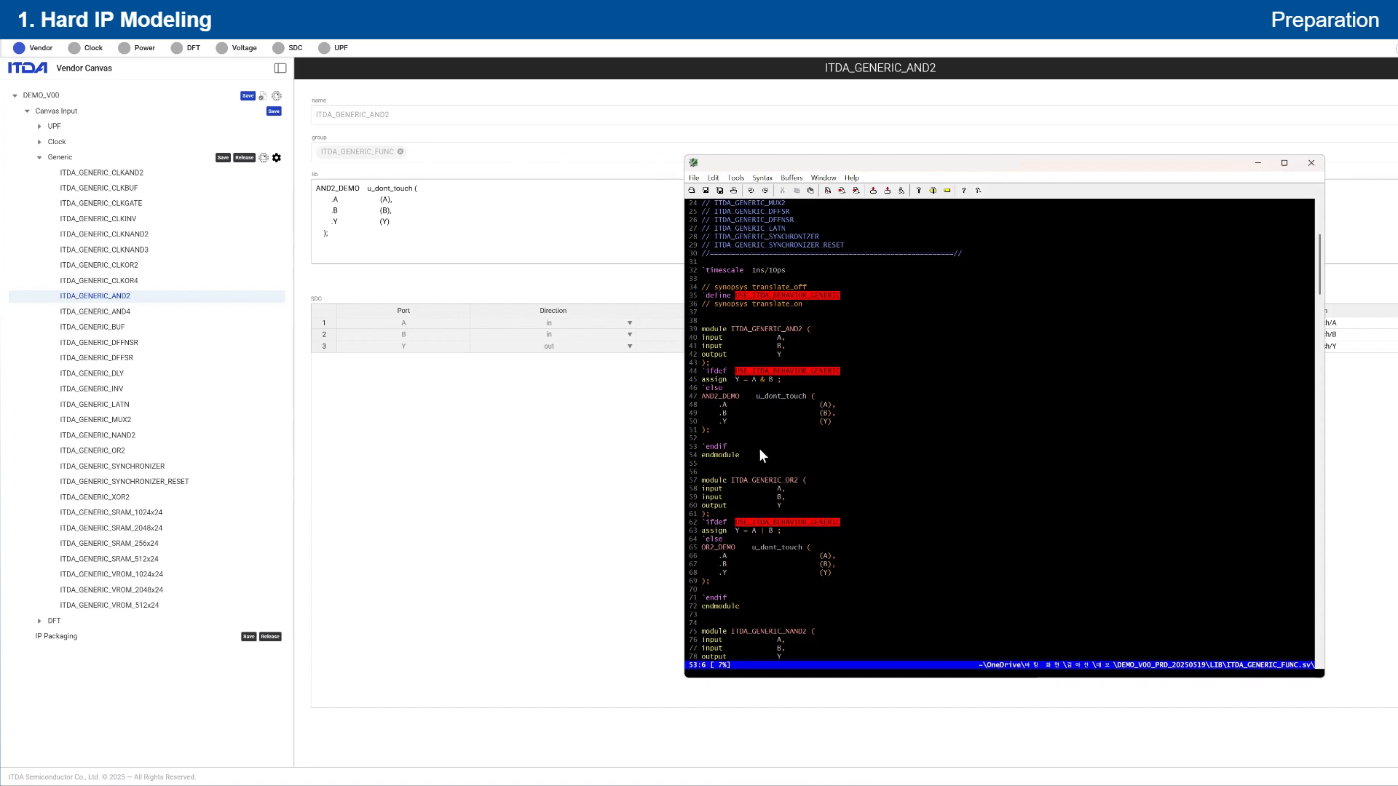
- Switch back to Vendor Canvas and view the power and ground tables of PLL1000 and PCIE1000 under UPF
click(539, 466)
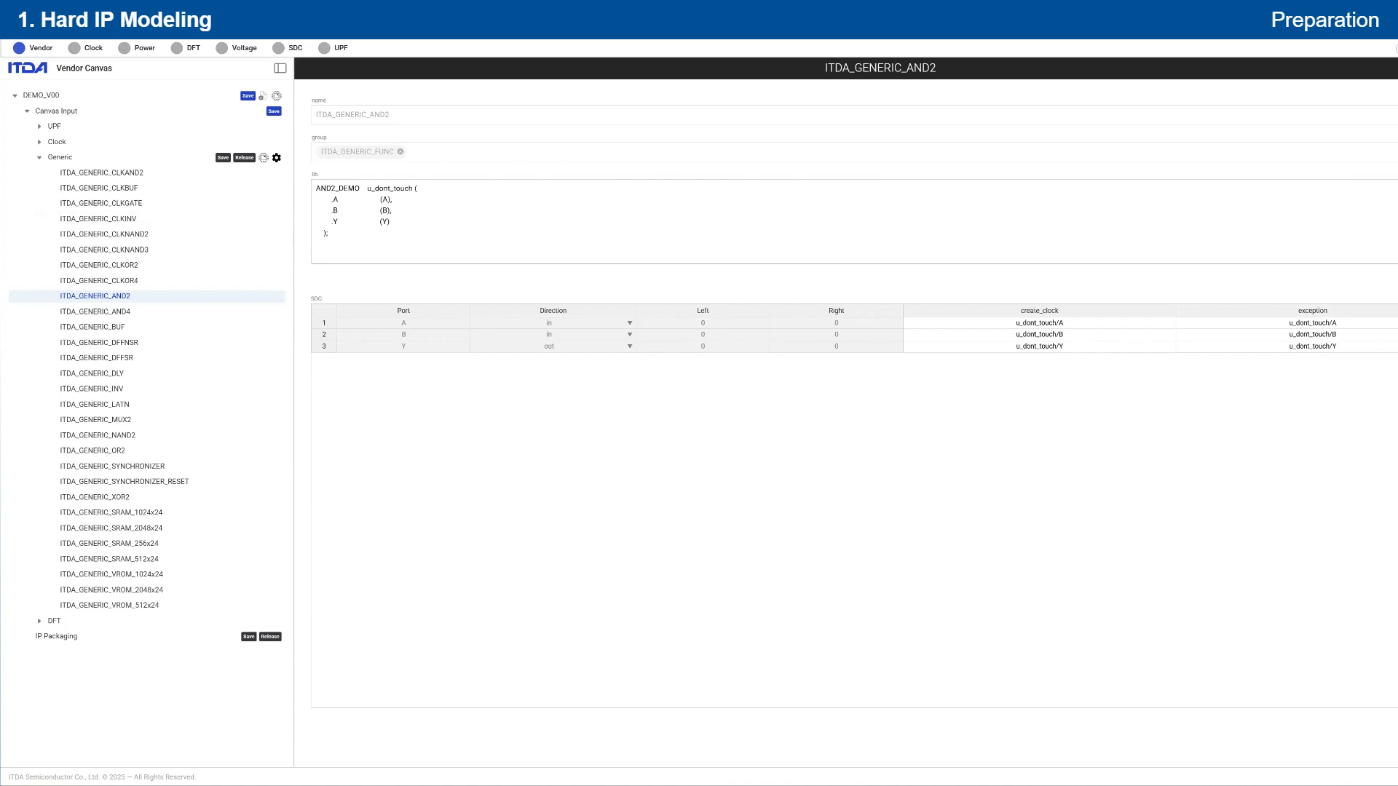
click(39, 157)
click(40, 127)
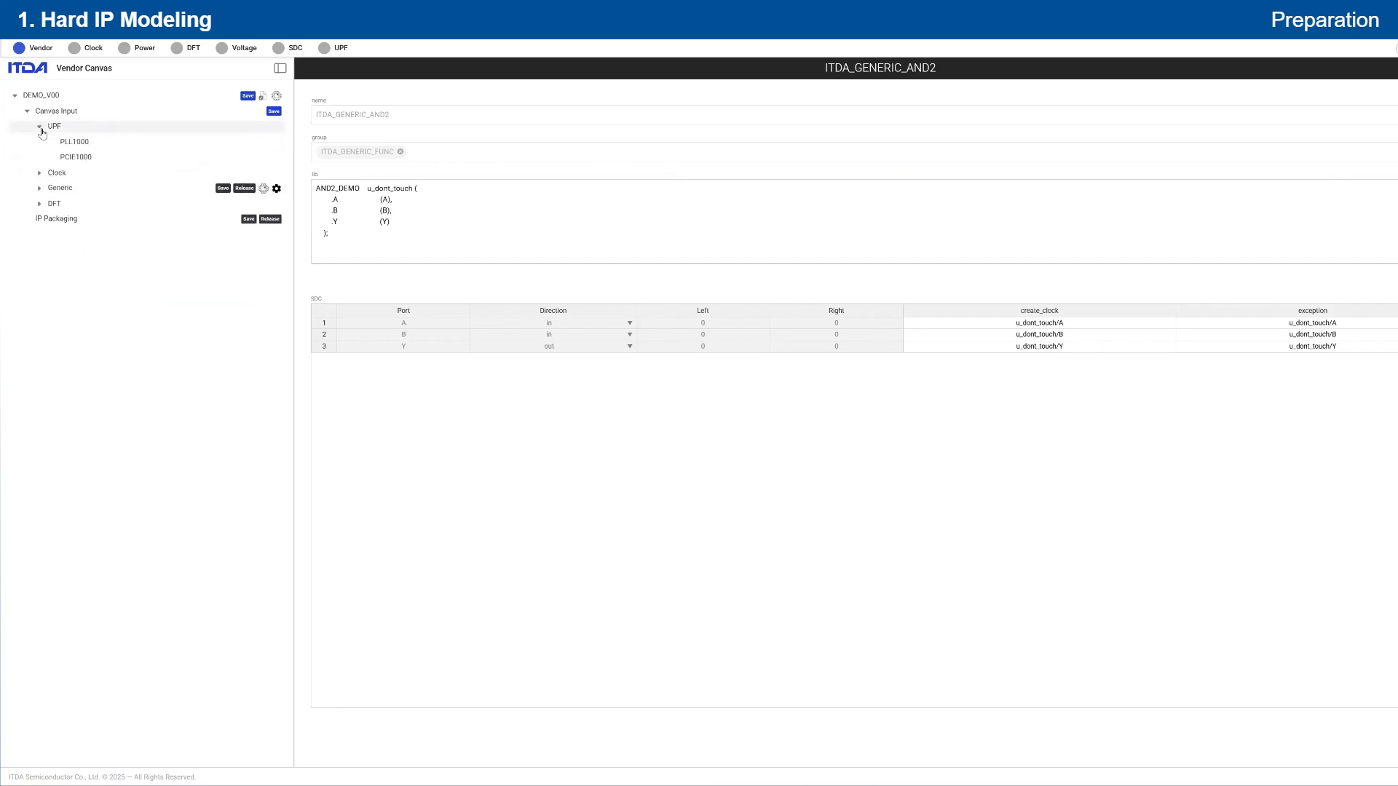
click(82, 141)
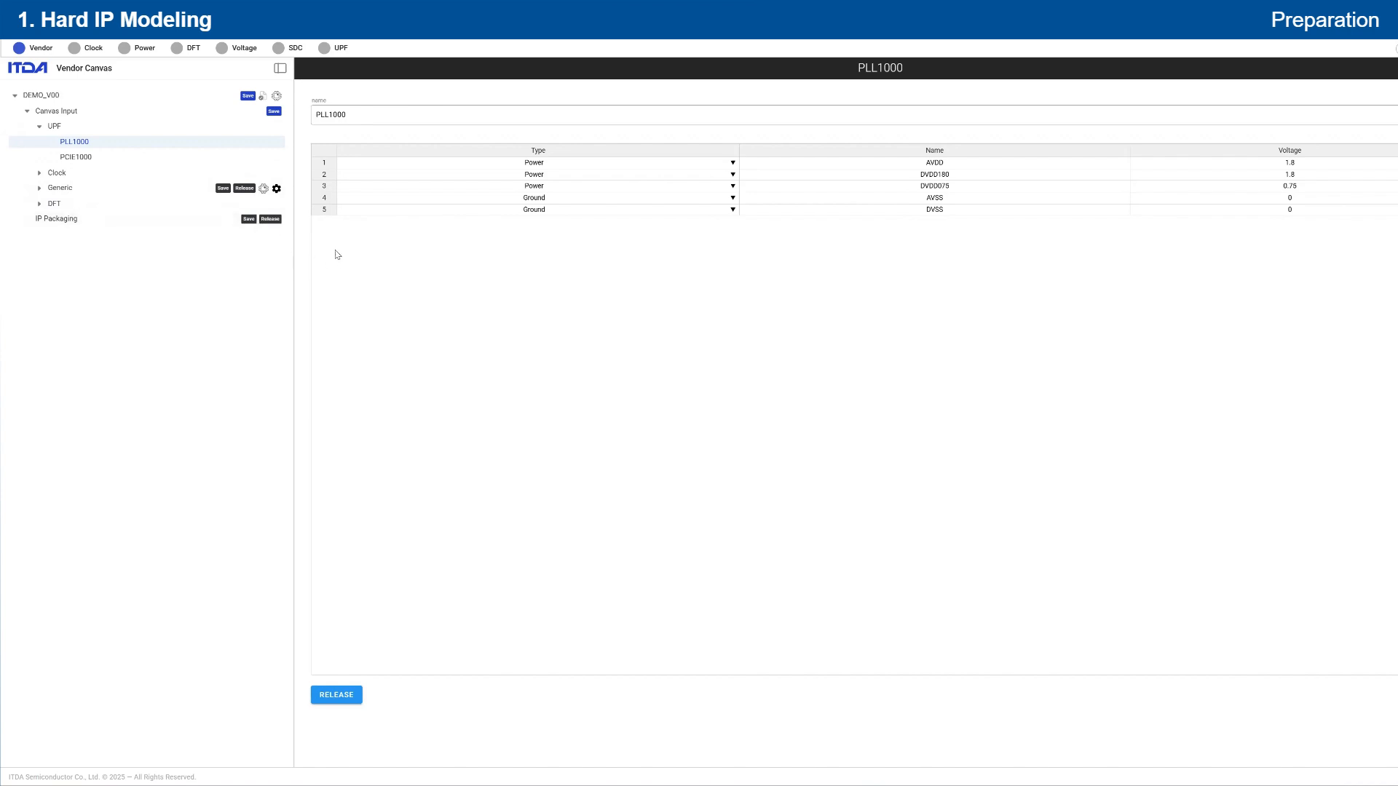
click(103, 159)
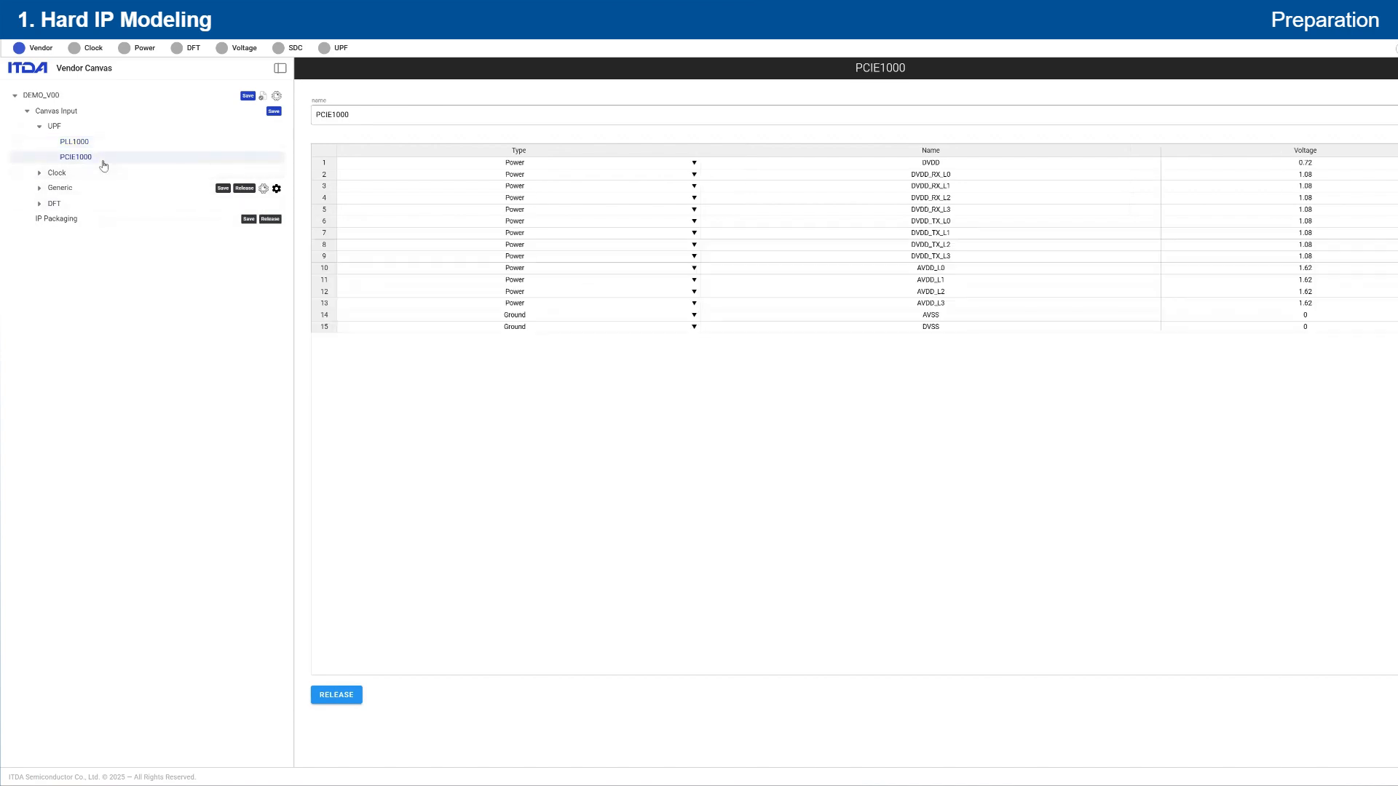
- Add a new hard macro to the UPF HM List and name it PLL2000
click(107, 131)
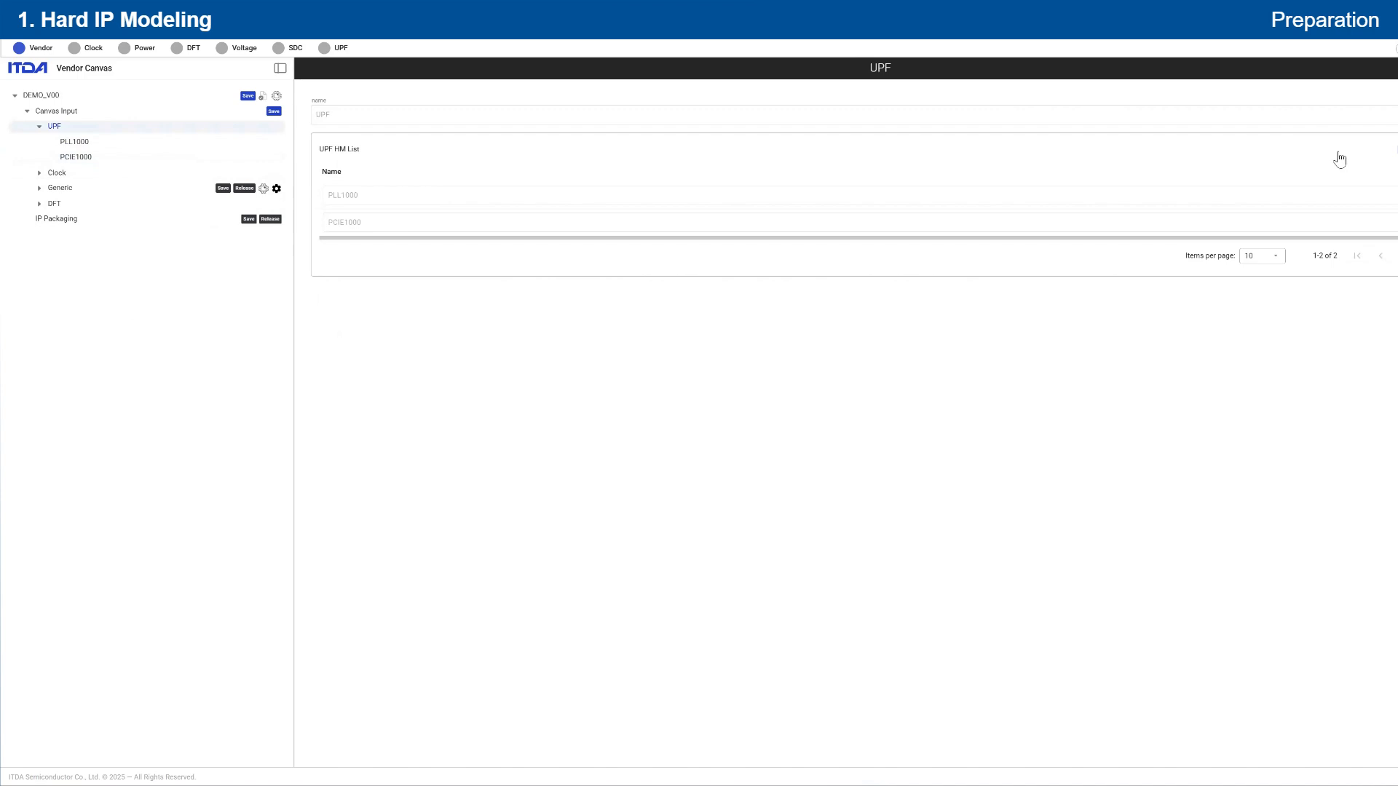
click(1392, 156)
click(149, 172)
double_click(364, 113)
text(PLL2000)
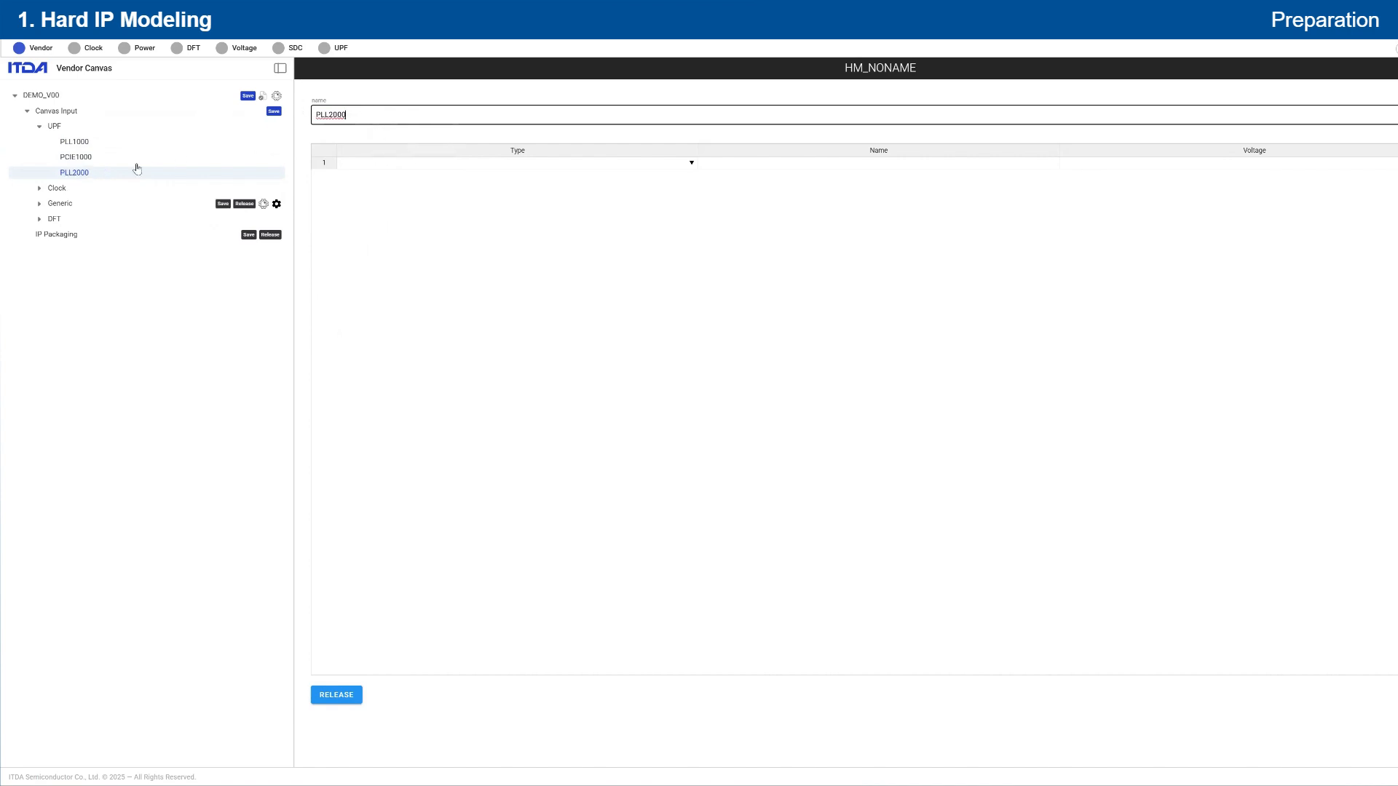
- Copy the entire UPF power and ground table of PLL1000 and paste it into the PLL2000 table
click(102, 141)
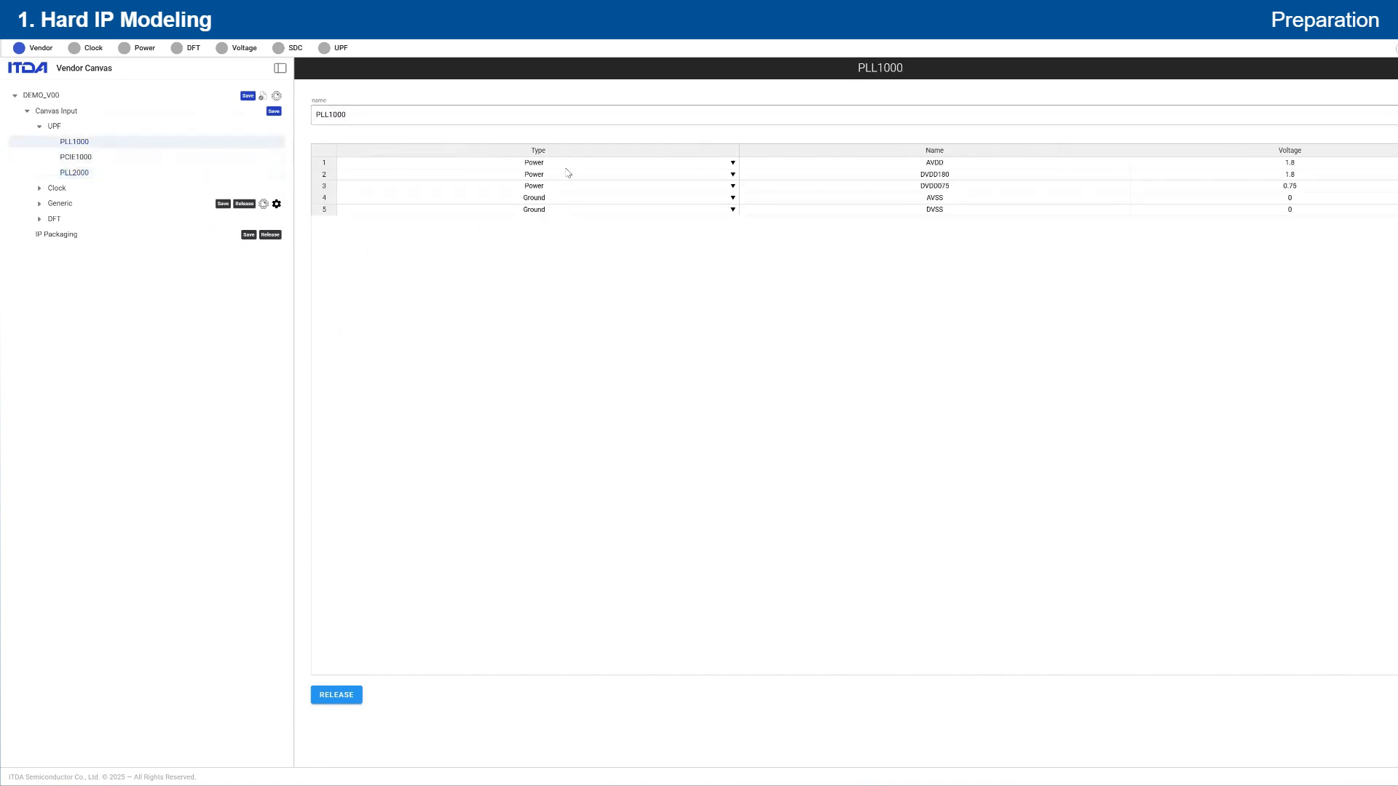
key(ctrl+a)
key(ctrl+c)
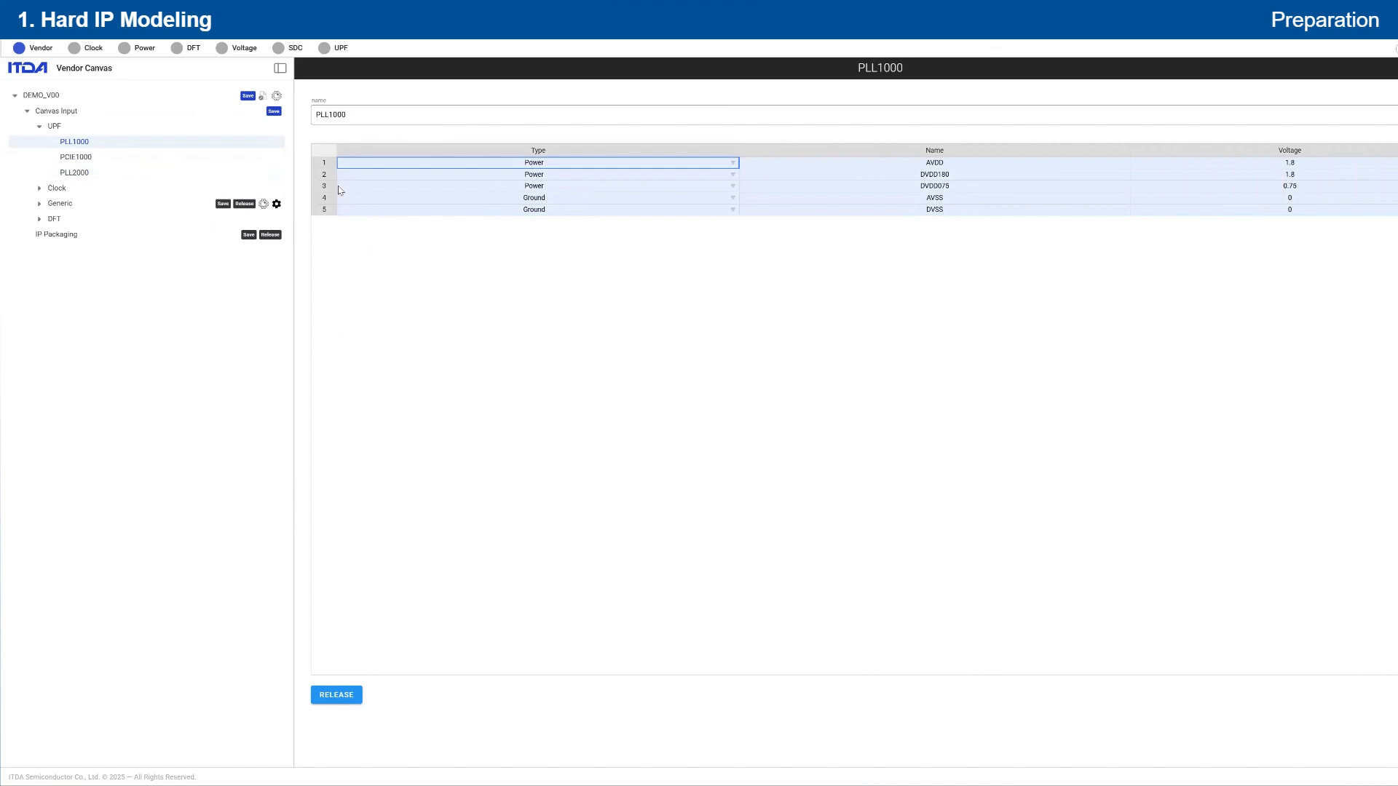
click(120, 176)
click(400, 165)
key(ctrl+v)
- Insert a row below the DVDD075 row in the PLL2000 table and copy the DVDD075 power entry into it
click(533, 199)
click(542, 187)
right_click(542, 186)
click(558, 197)
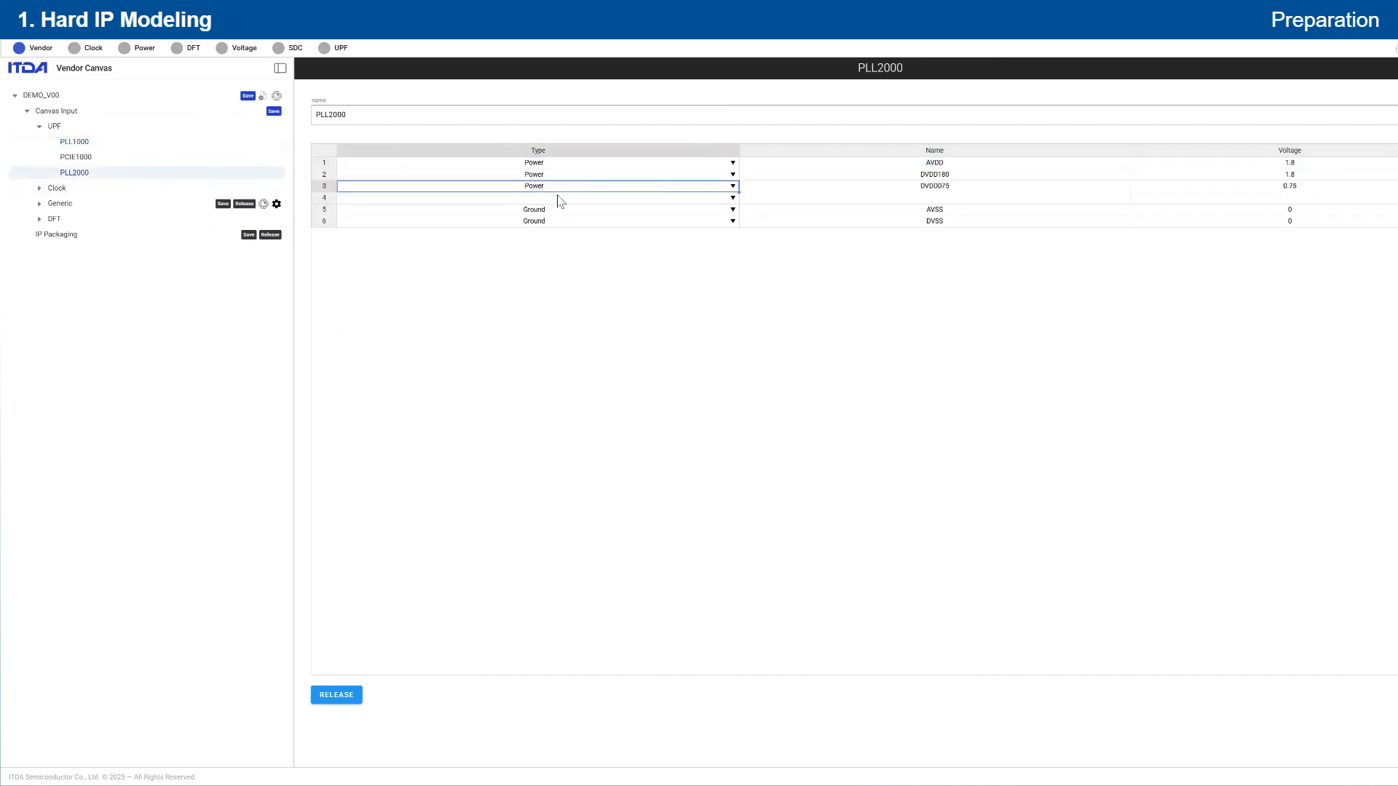
drag(567, 185, 1271, 184)
key(ctrl+c)
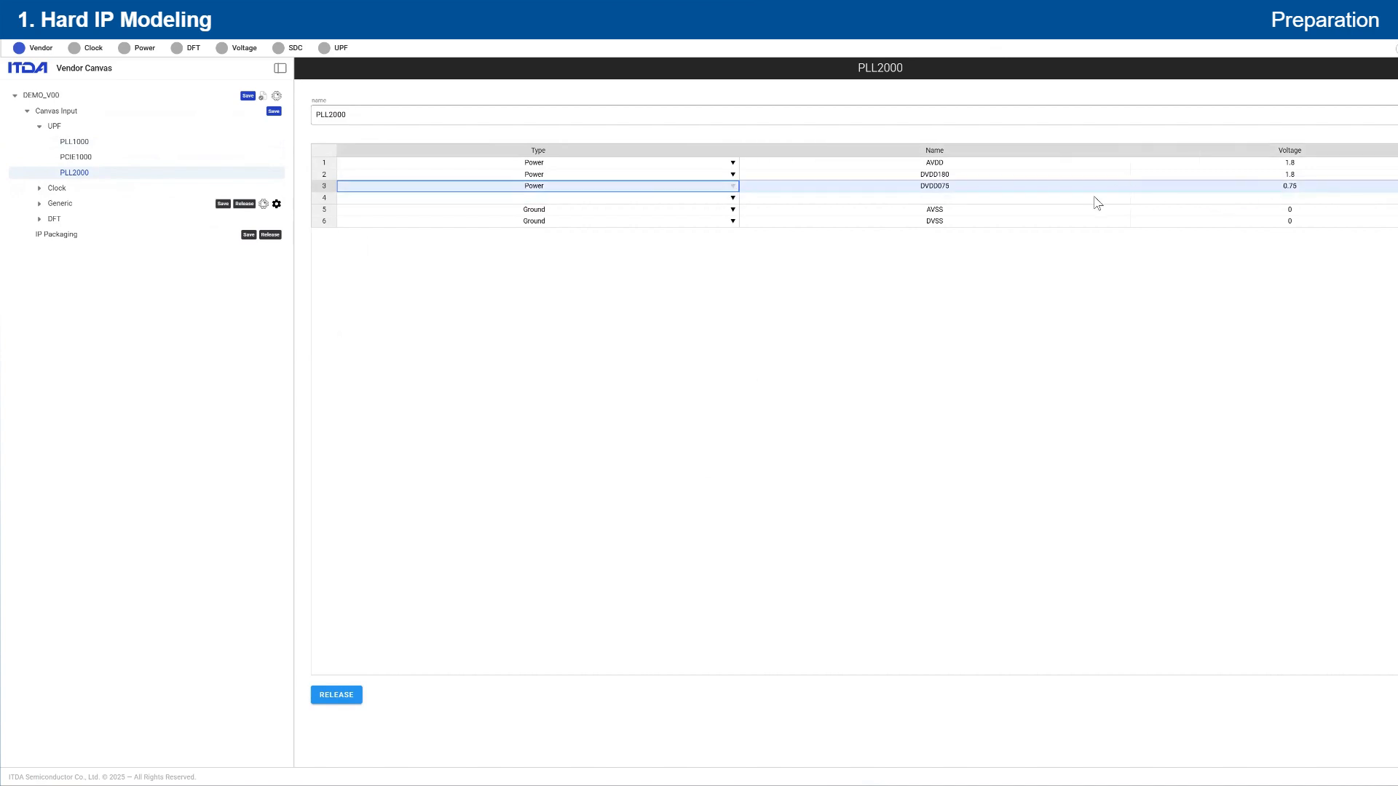
click(618, 196)
key(ctrl+v)
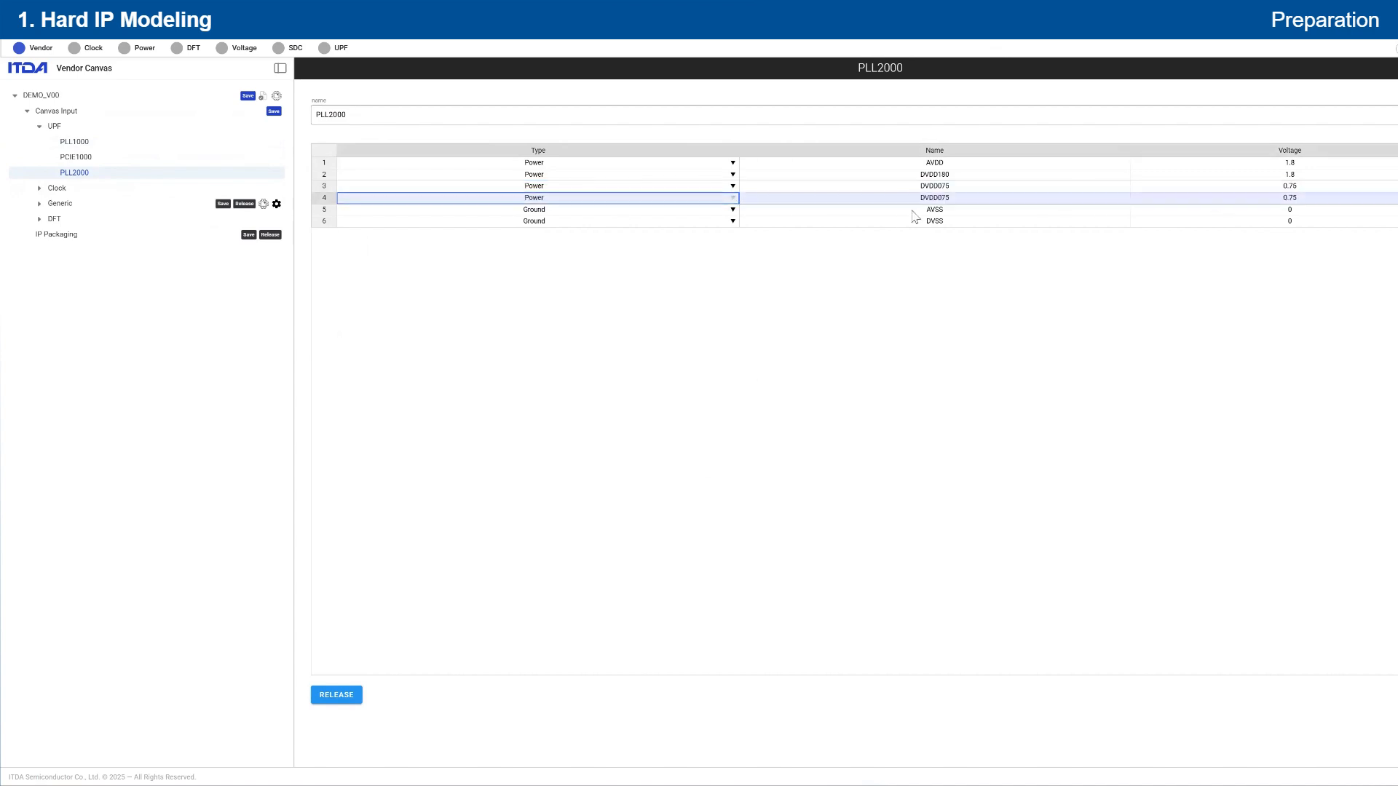
- Rename the power entry in row 4 of PLL2000 to DVDD085 and set its voltage to 0.85
click(968, 202)
click(968, 198)
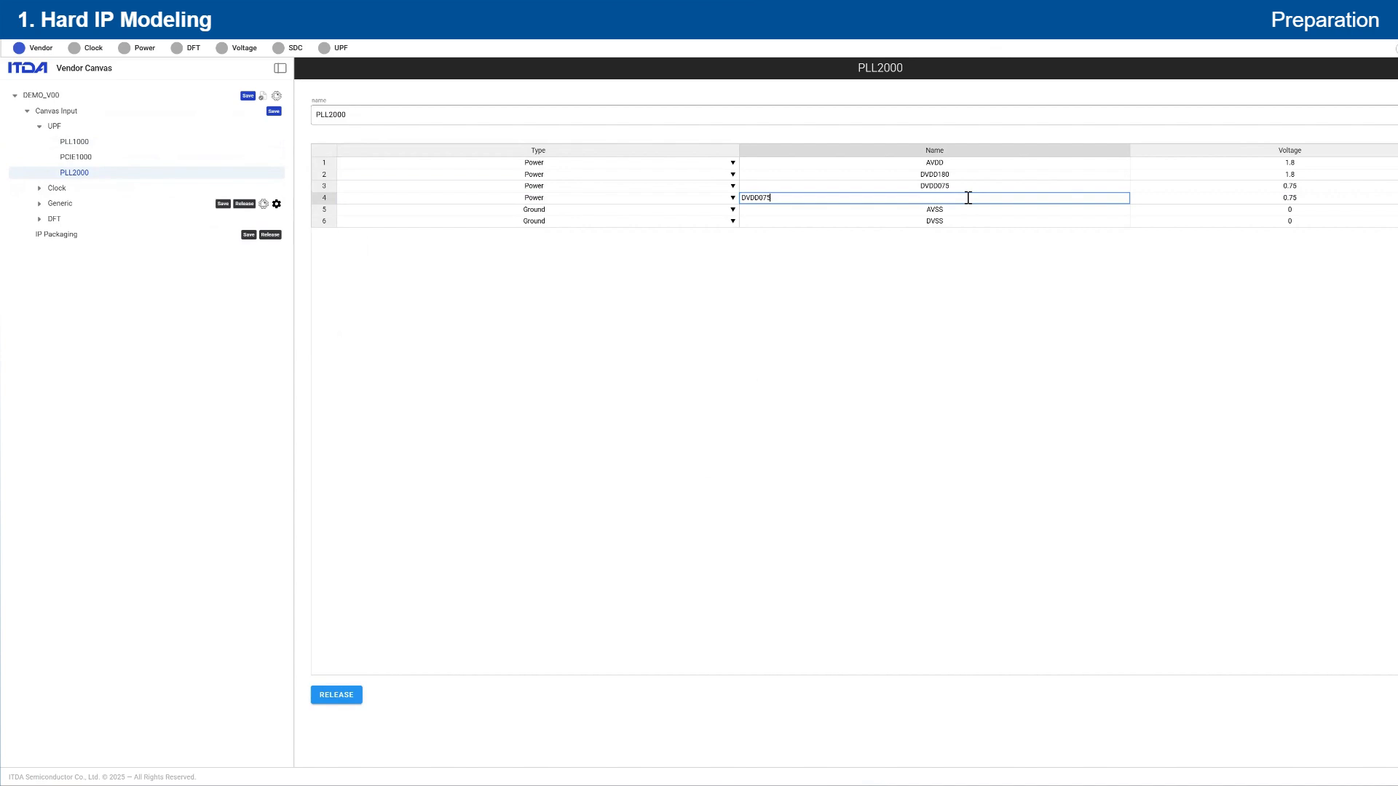
text(85)
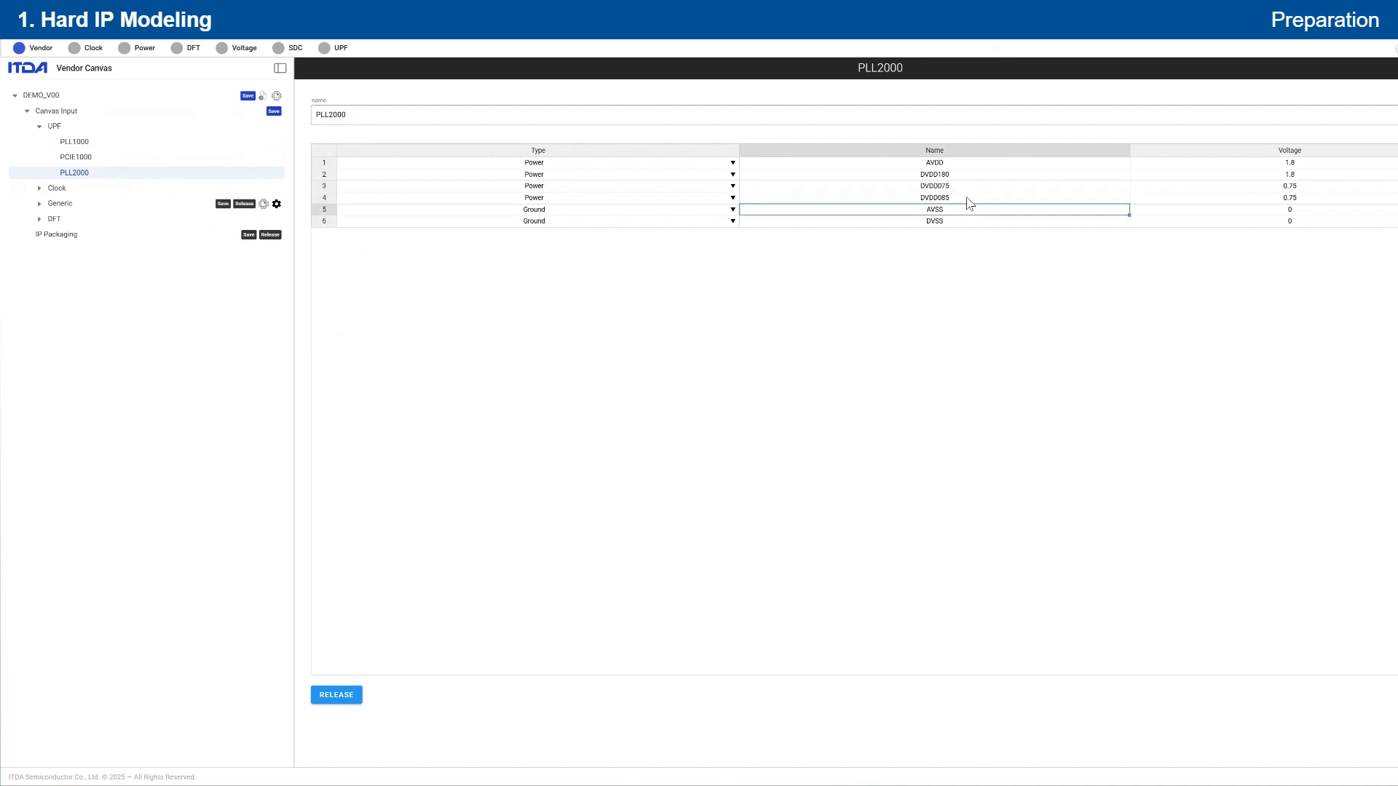
key(Tab)
key(Return)
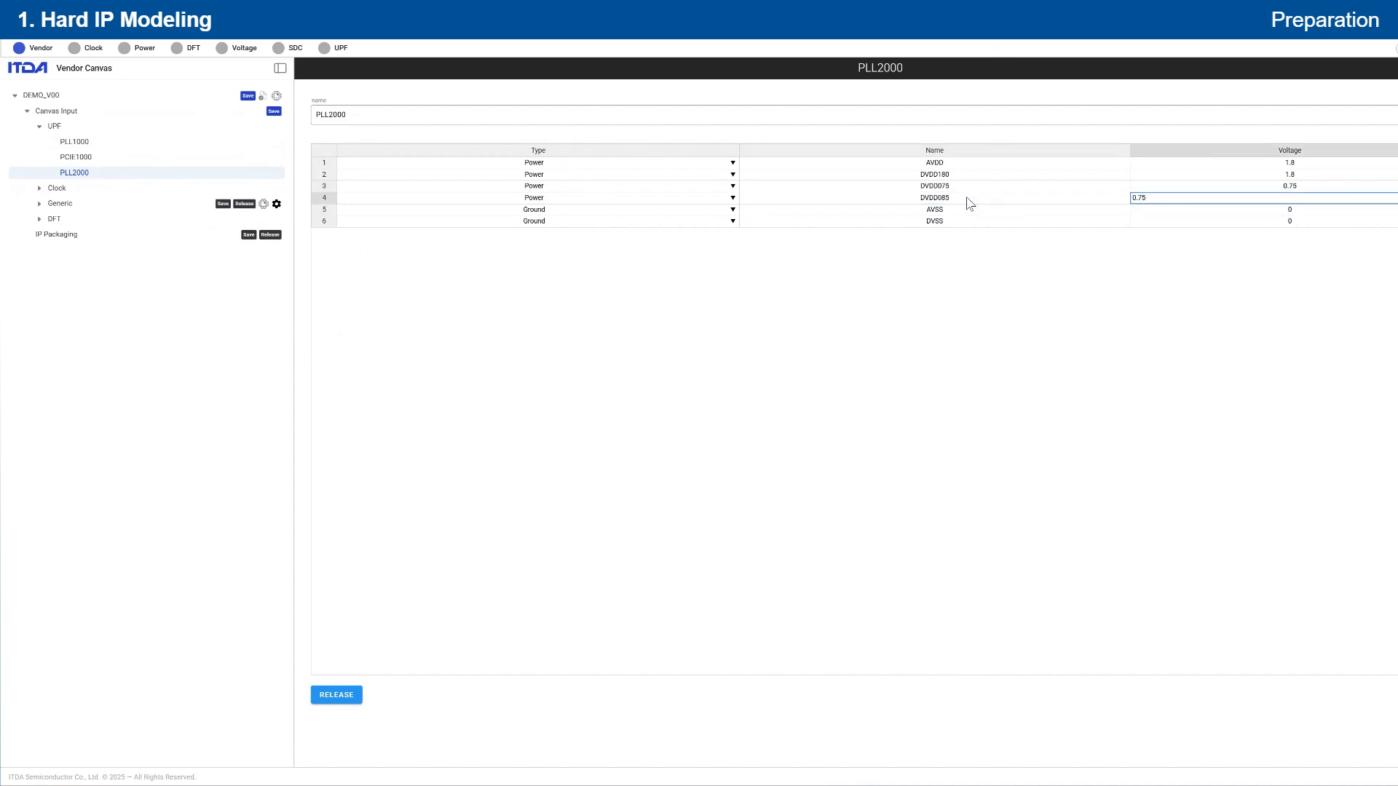
key(Return)
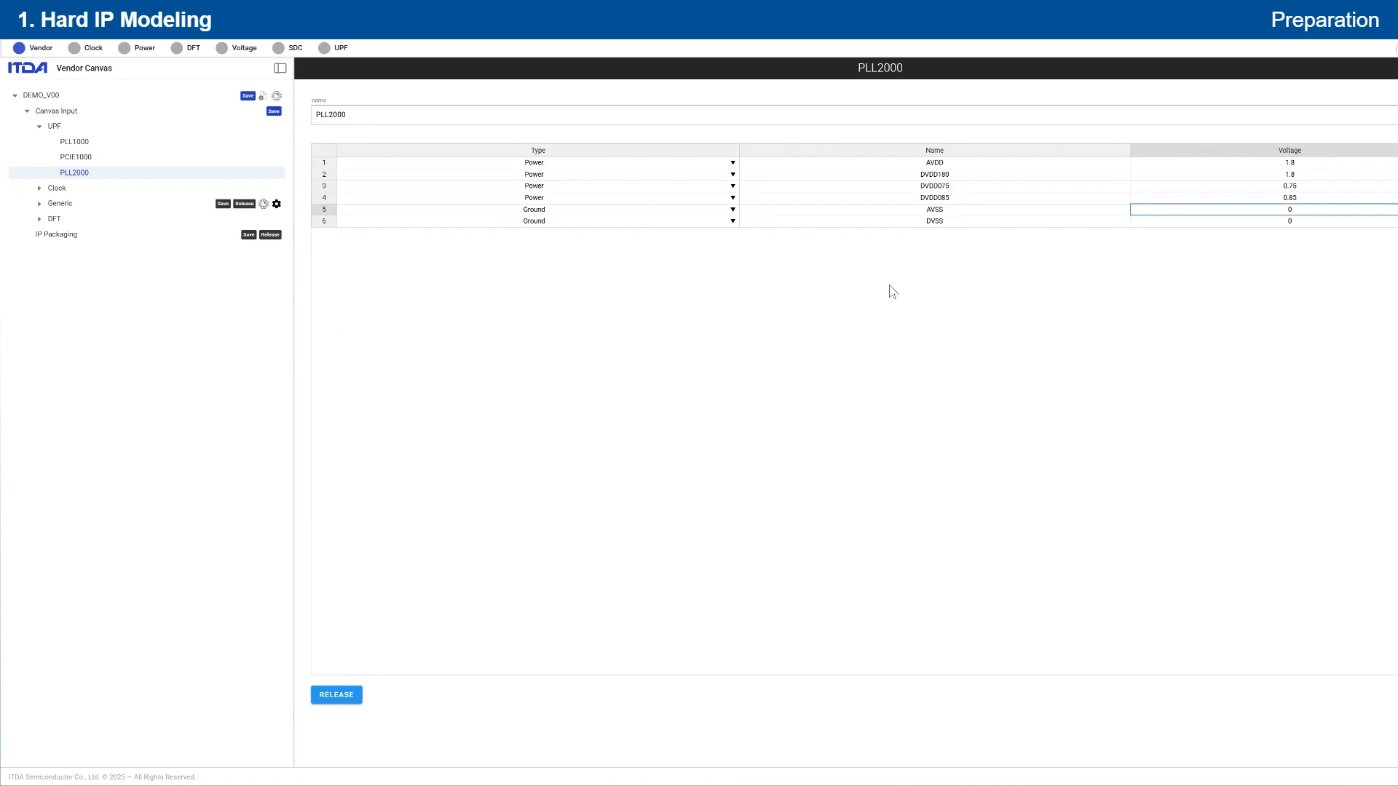
- Expand the DFT section and view its HMIF list and the port table of PLL1000
click(41, 220)
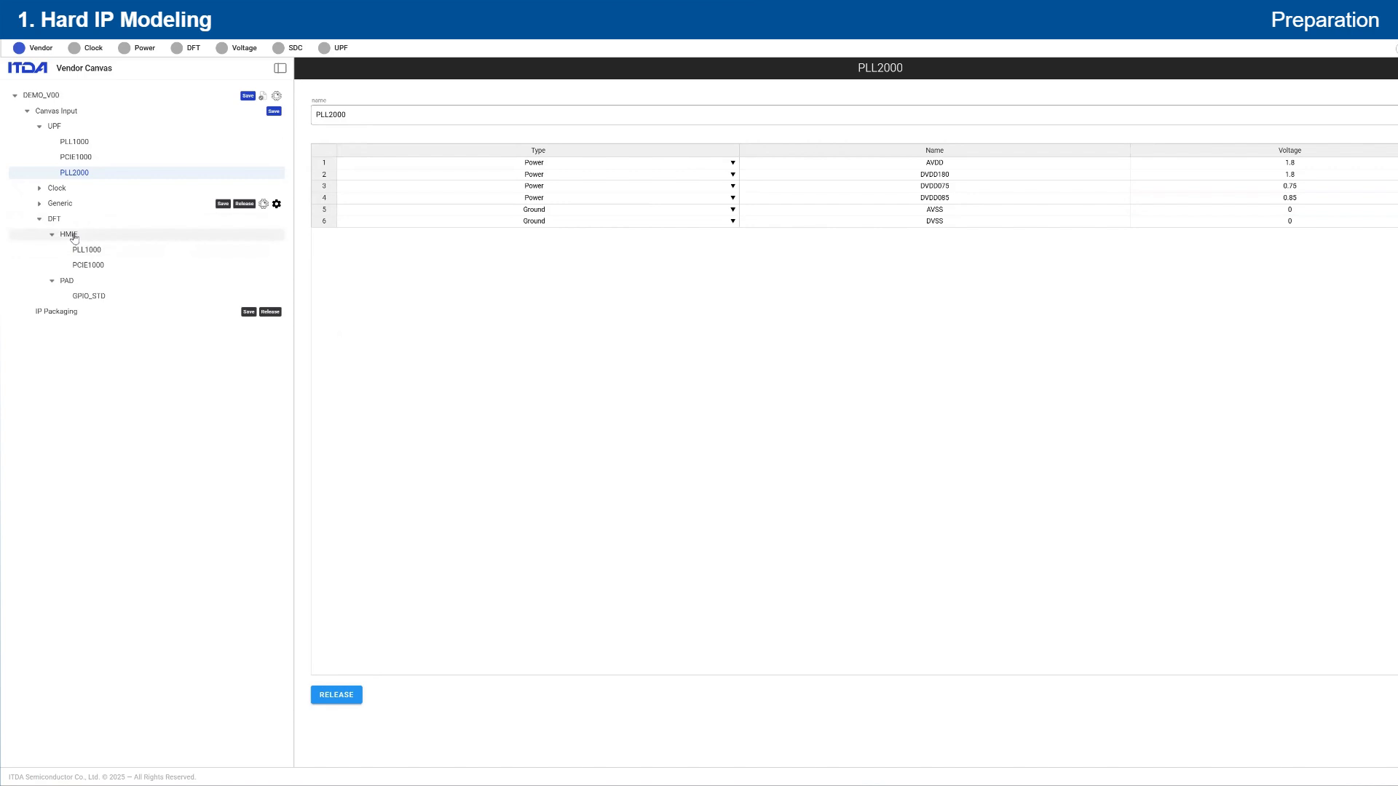
click(71, 234)
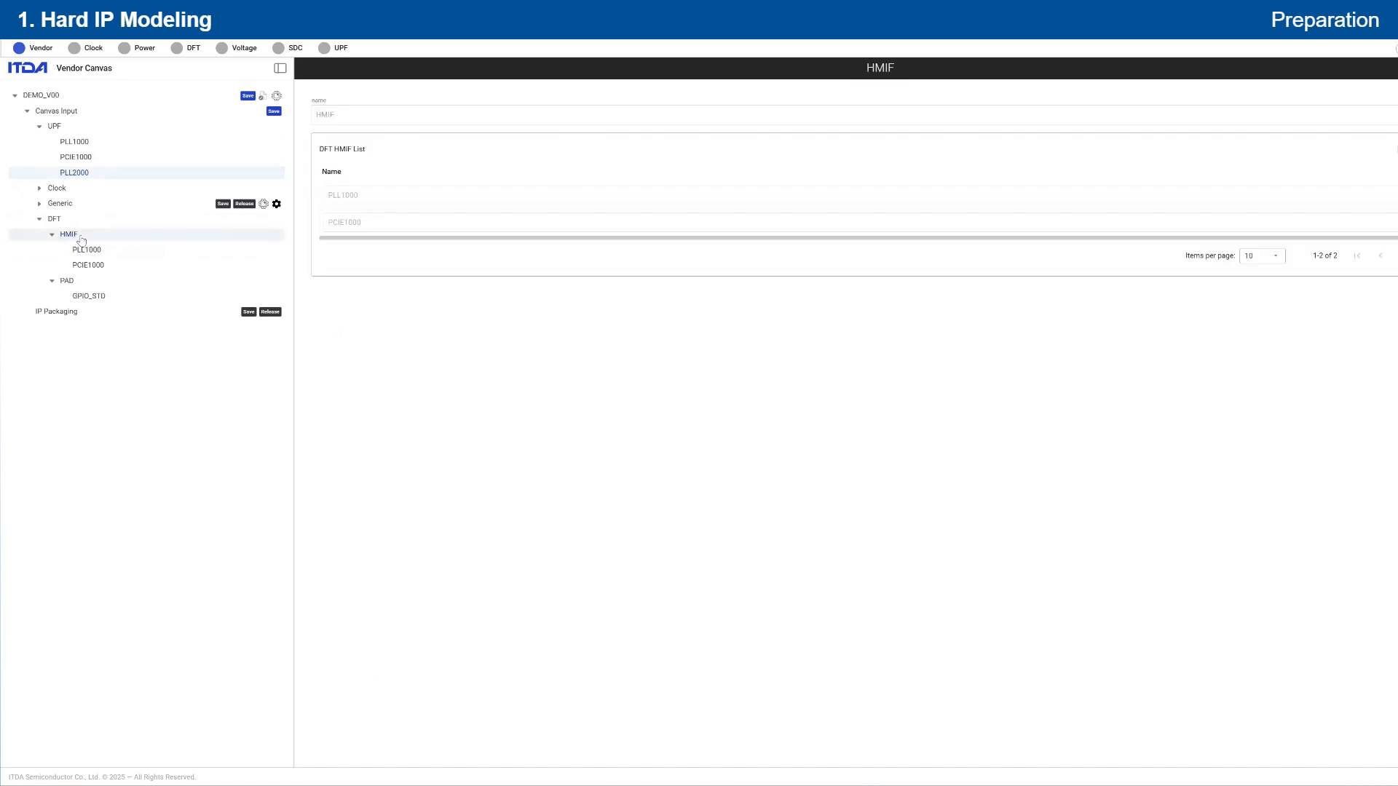
click(135, 252)
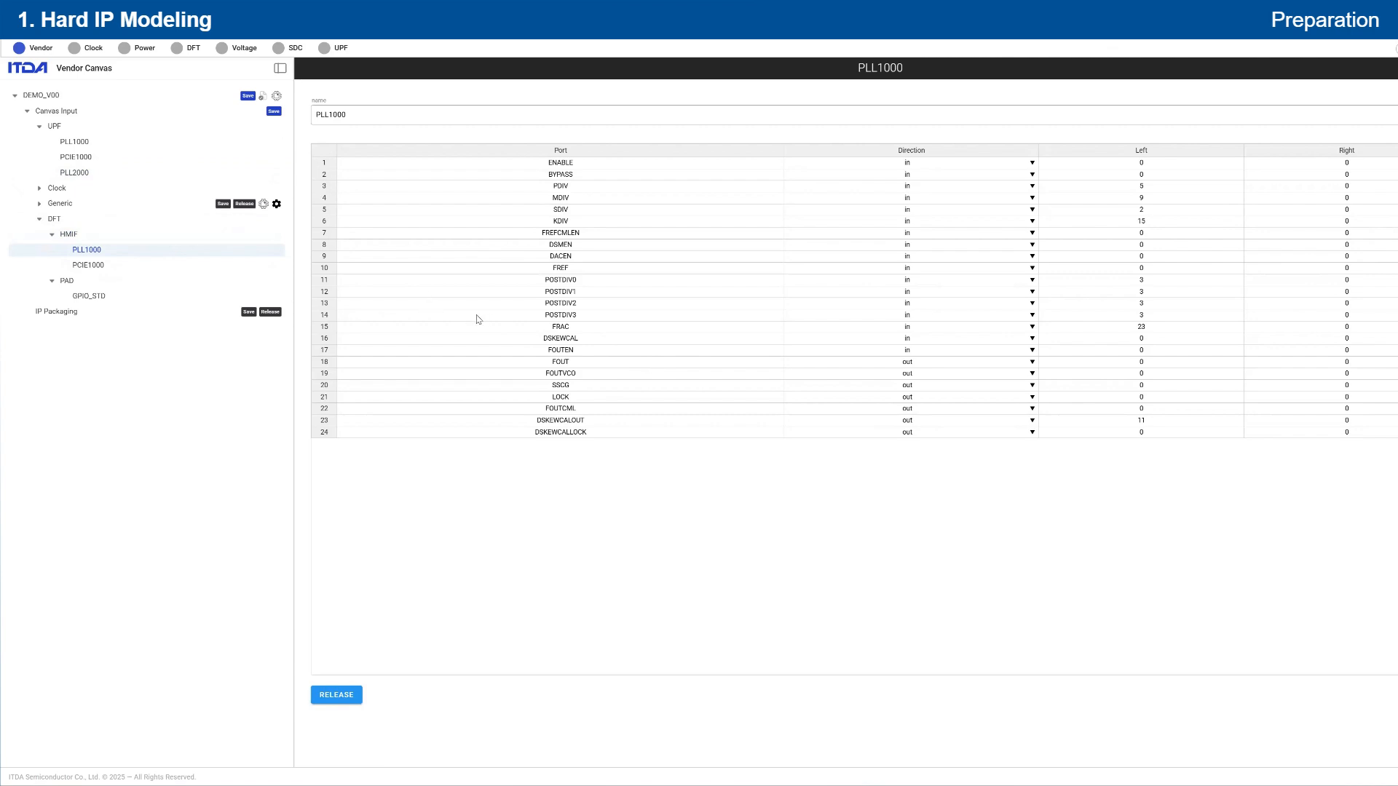
- Delete the ports from TEST_SI4 to TxSyncHeader_L2 and from TxStartBlock_L2 to RxPolarity_L0 in the DFT port table of PCIE1000
click(111, 269)
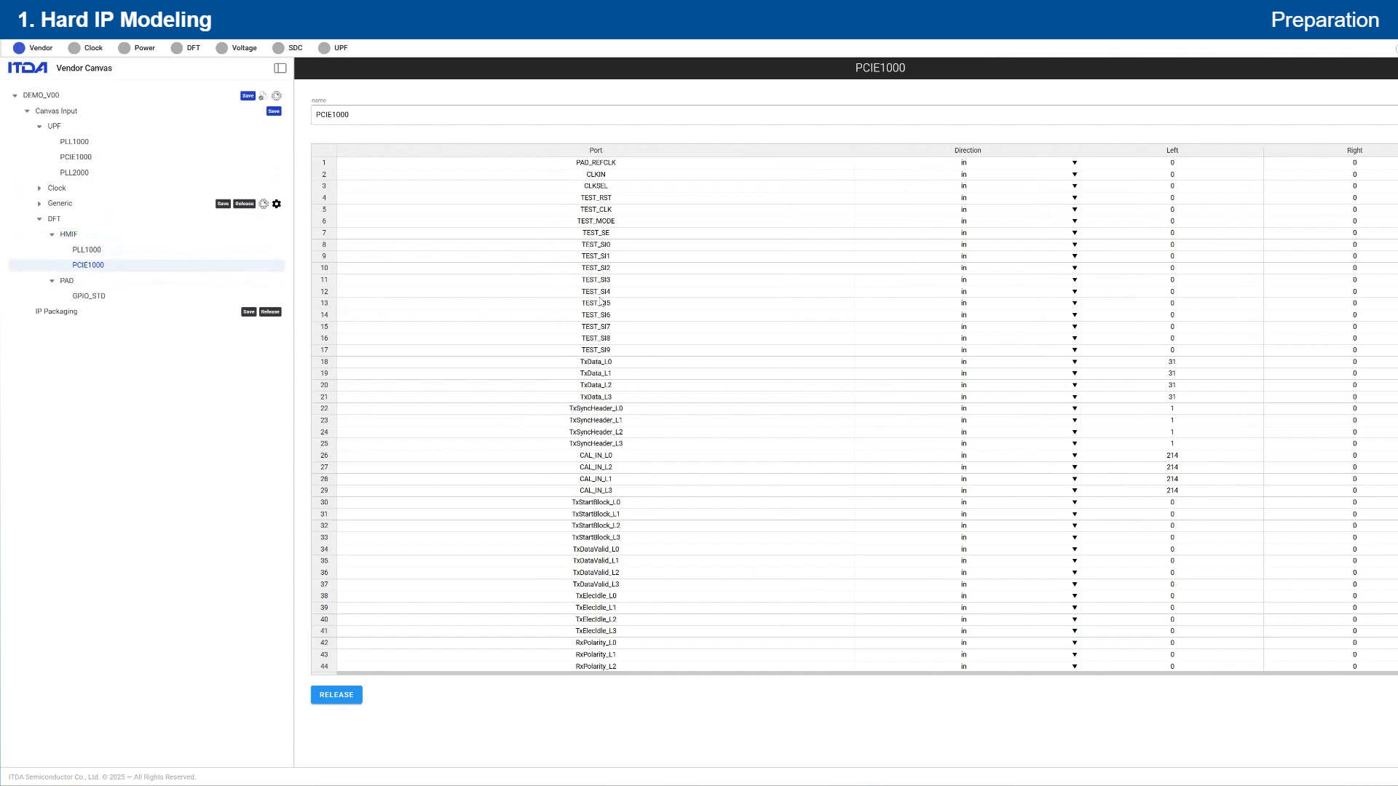
drag(595, 292, 658, 436)
right_click(653, 382)
click(674, 402)
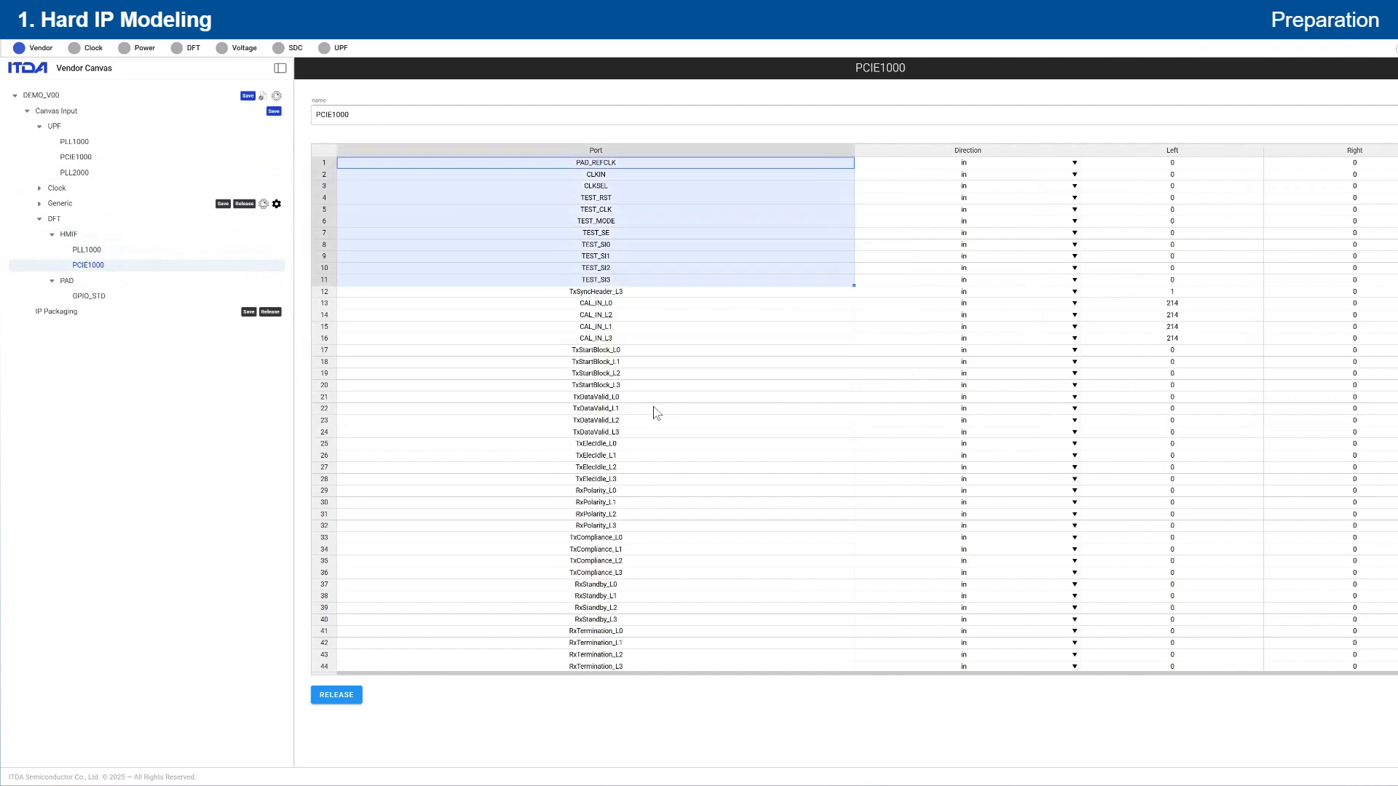
drag(608, 373, 652, 490)
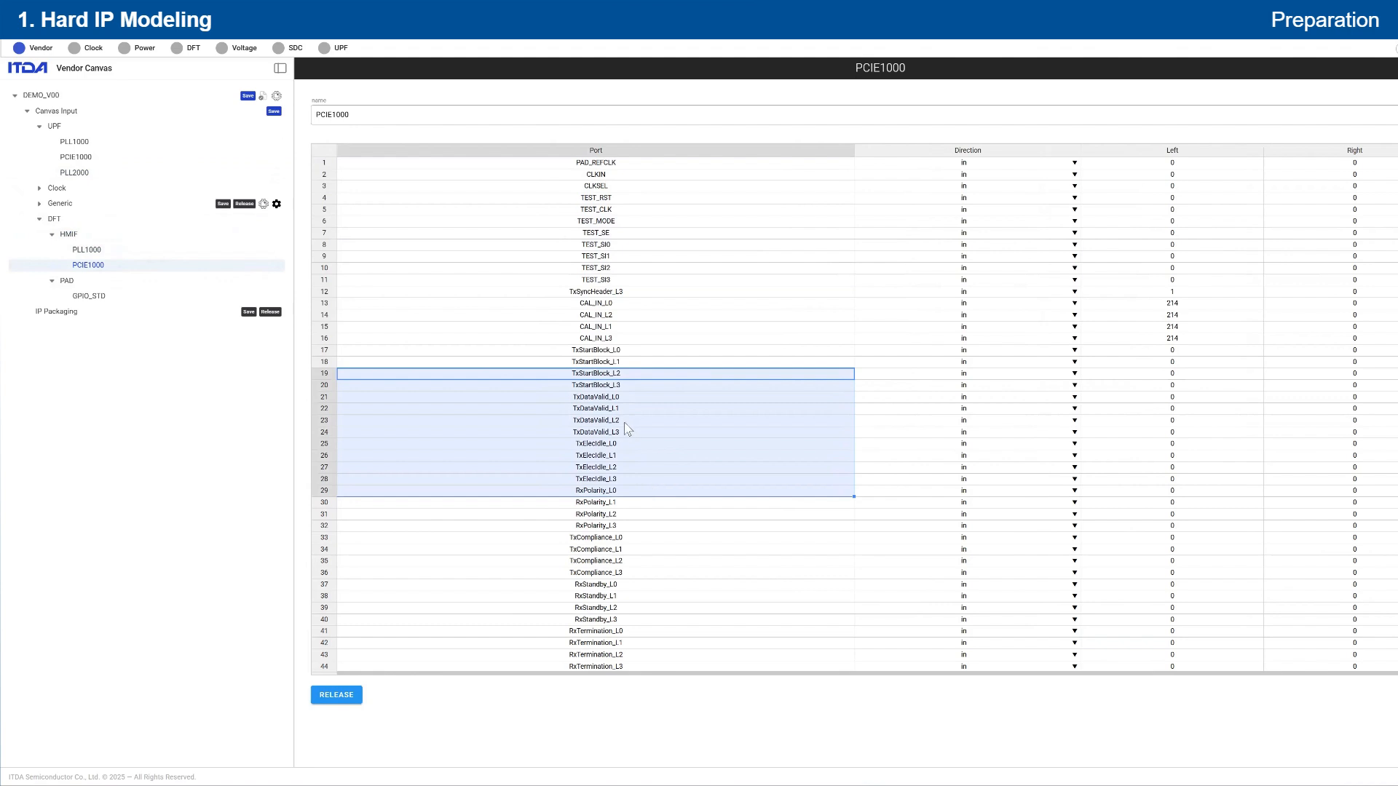
right_click(624, 423)
click(655, 445)
- Look through the remaining PCIE1000 ports and view the GPIO_STD port table under PAD
click(613, 468)
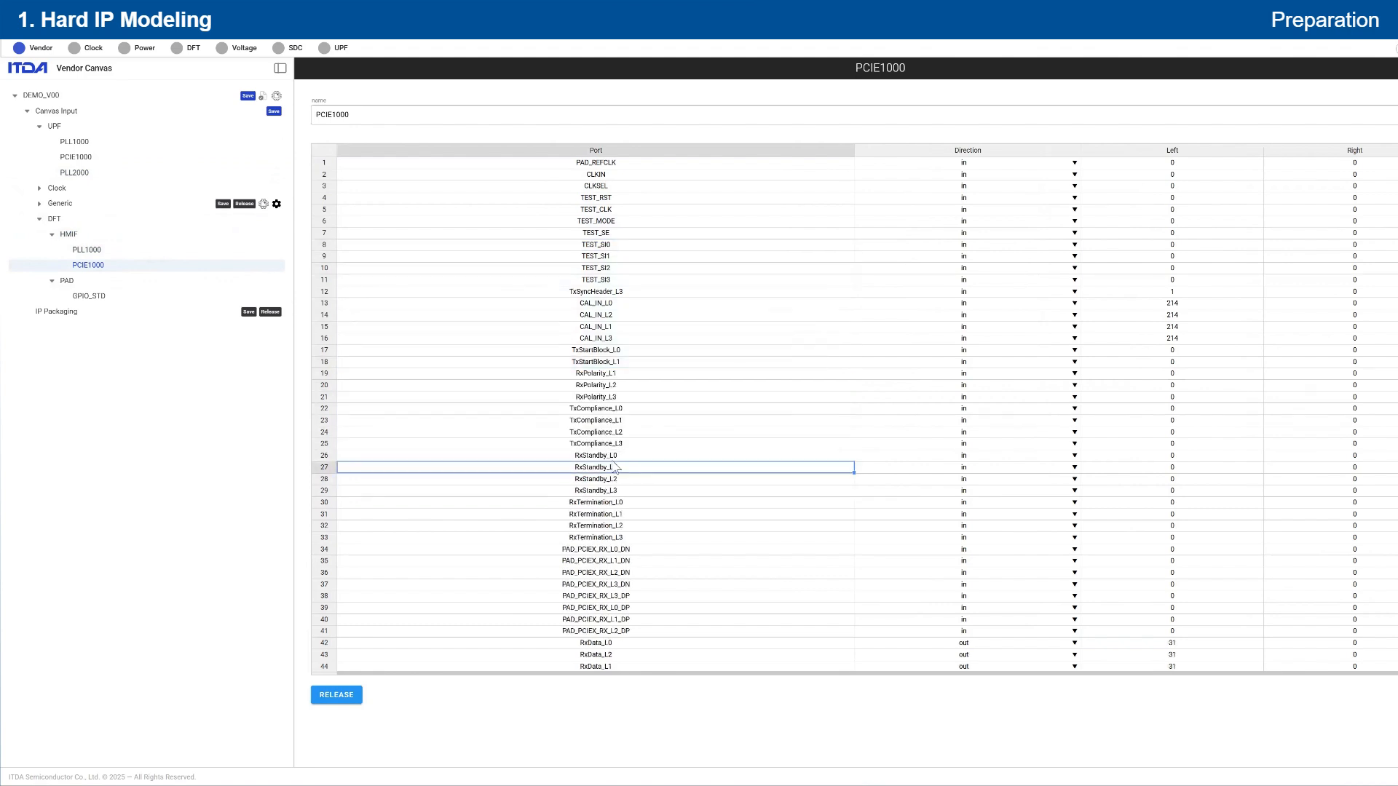
scroll(614, 467, down, 1)
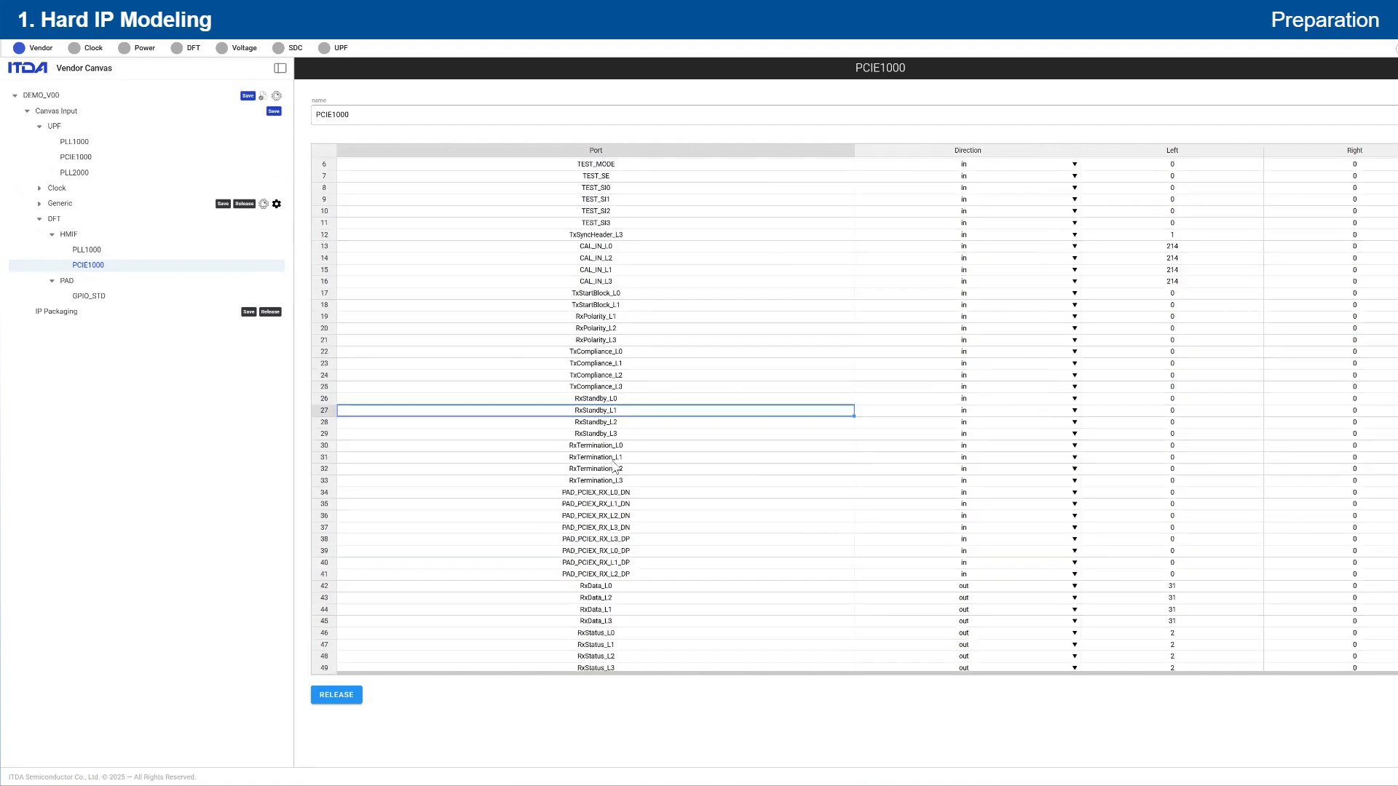
click(101, 297)
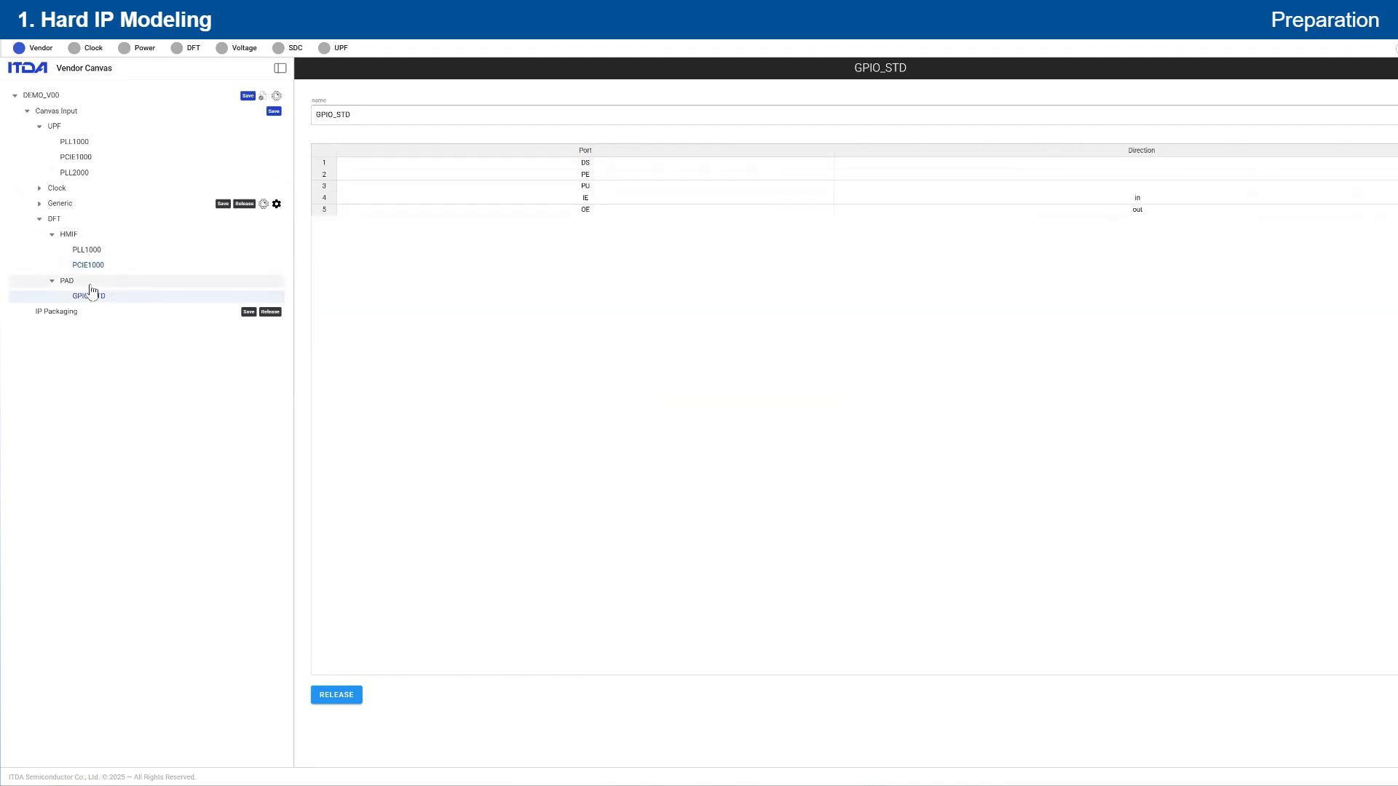